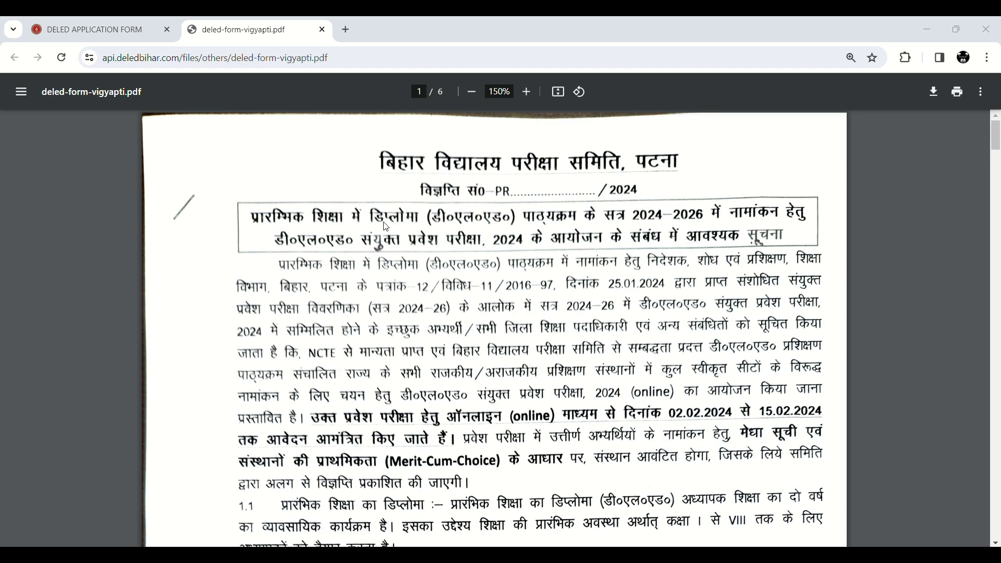
Examine the online application start and end dates in the opening paragraph of the notification PDF, highlighting them
scroll(570, 374, down, 1)
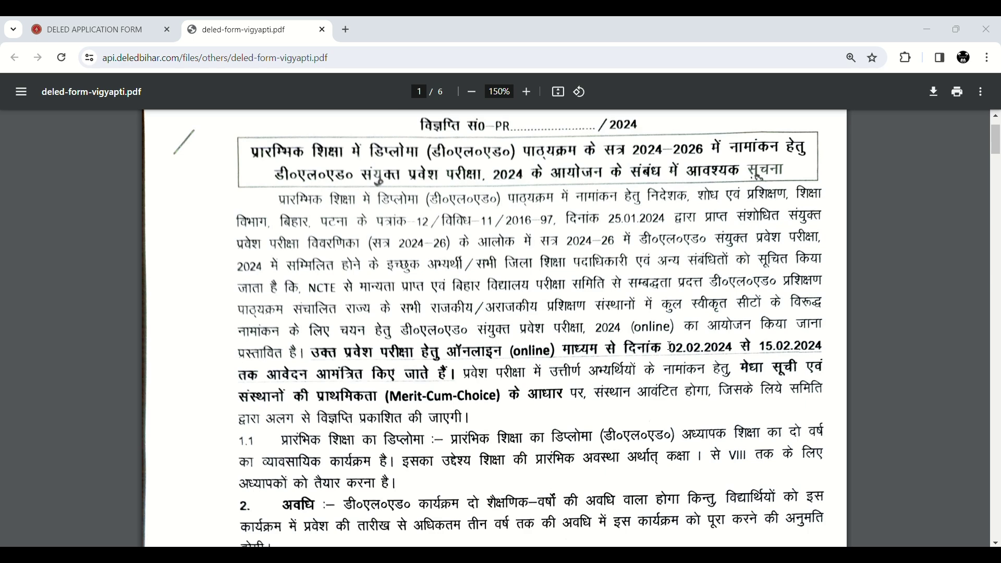
drag(670, 347, 733, 347)
click(733, 347)
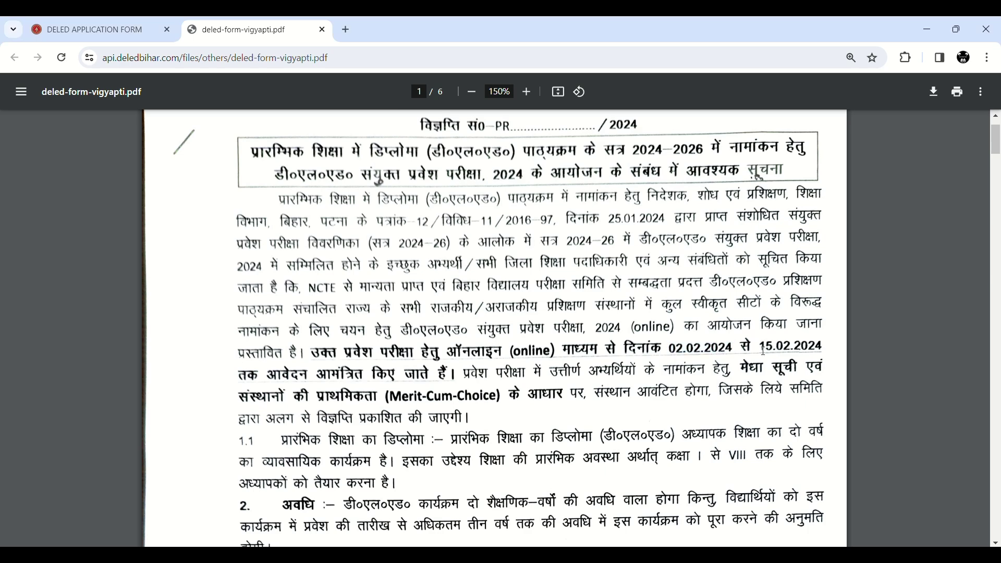
drag(764, 350, 818, 346)
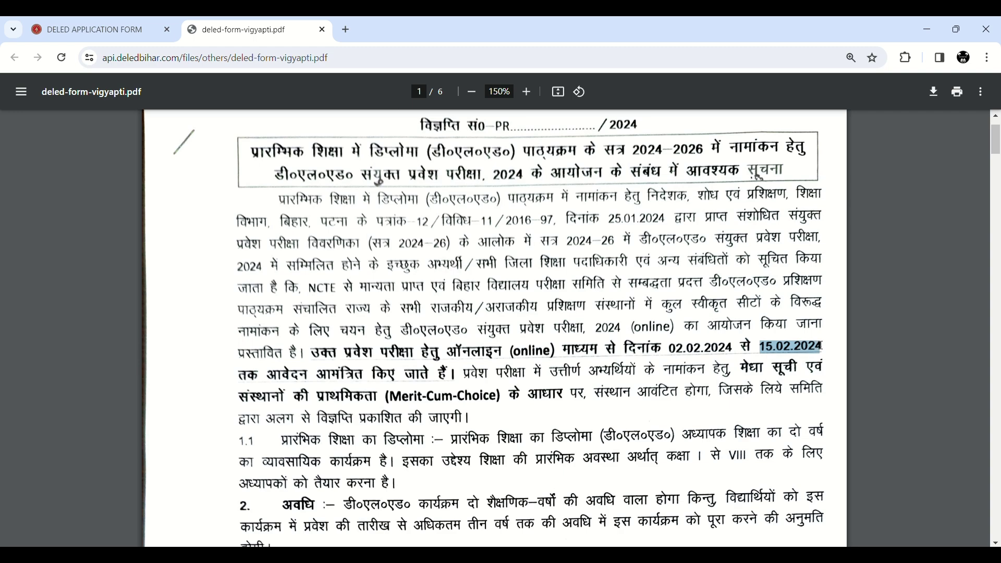
click(781, 344)
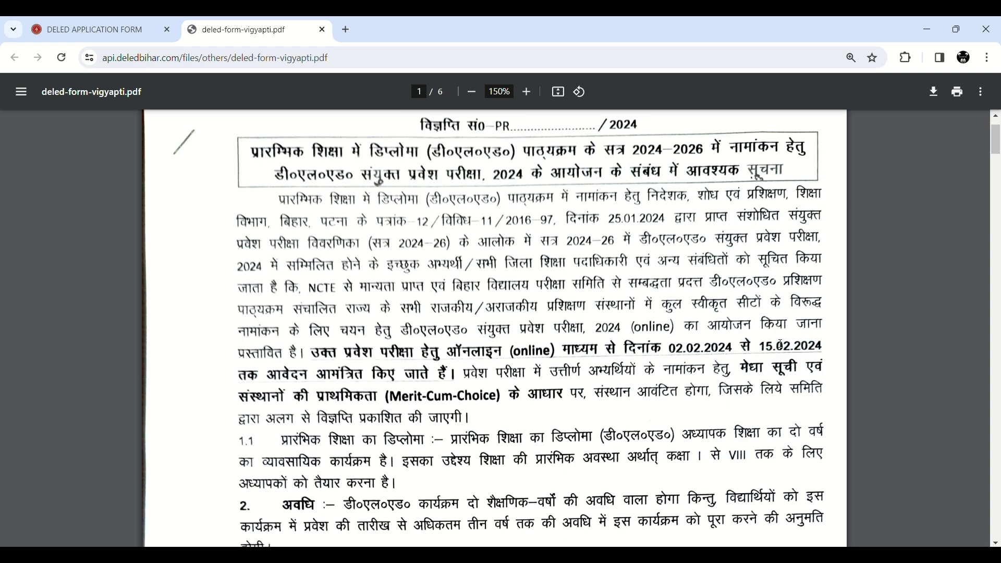
Read through the notification's eligibility, entrance test pattern, examination fee, required certificates and form-filling instructions, and return to its earlier pages
scroll(780, 344, down, 20)
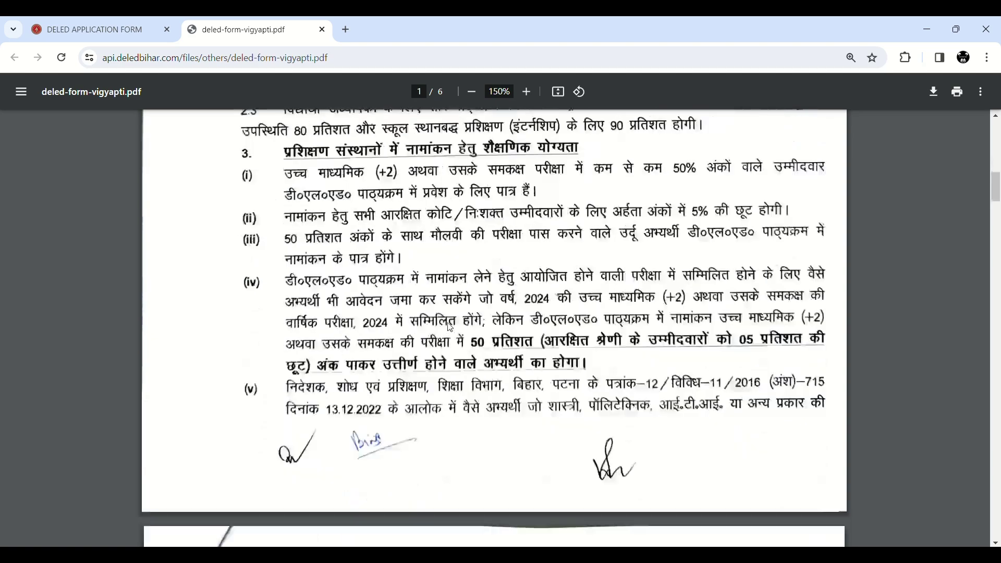
scroll(450, 327, down, 12)
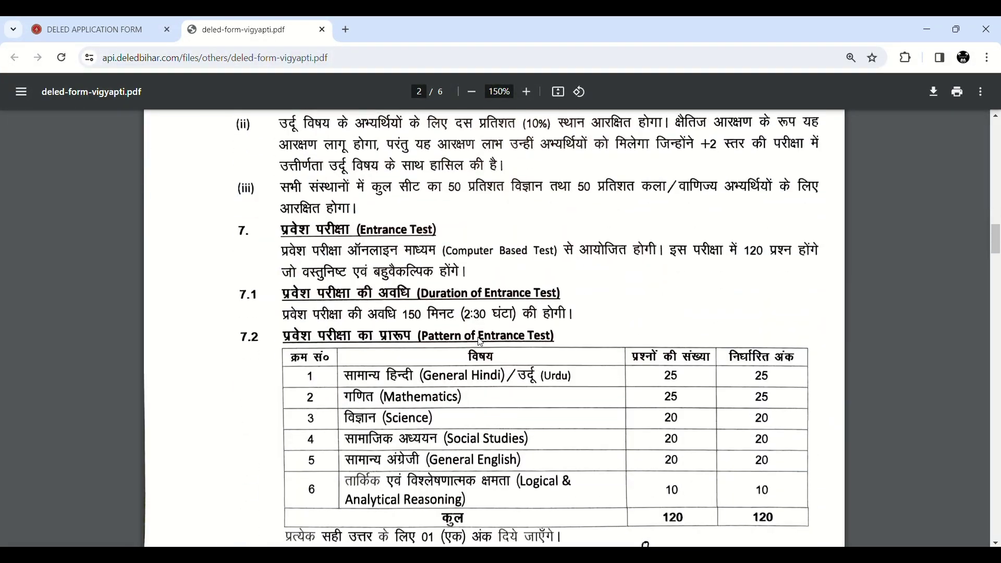
scroll(504, 345, down, 10)
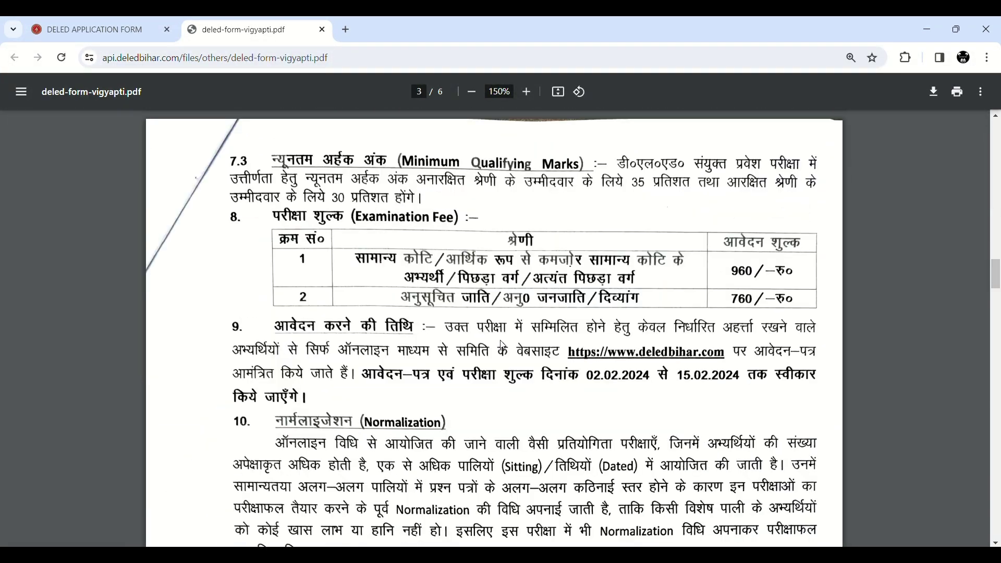
scroll(503, 345, down, 12)
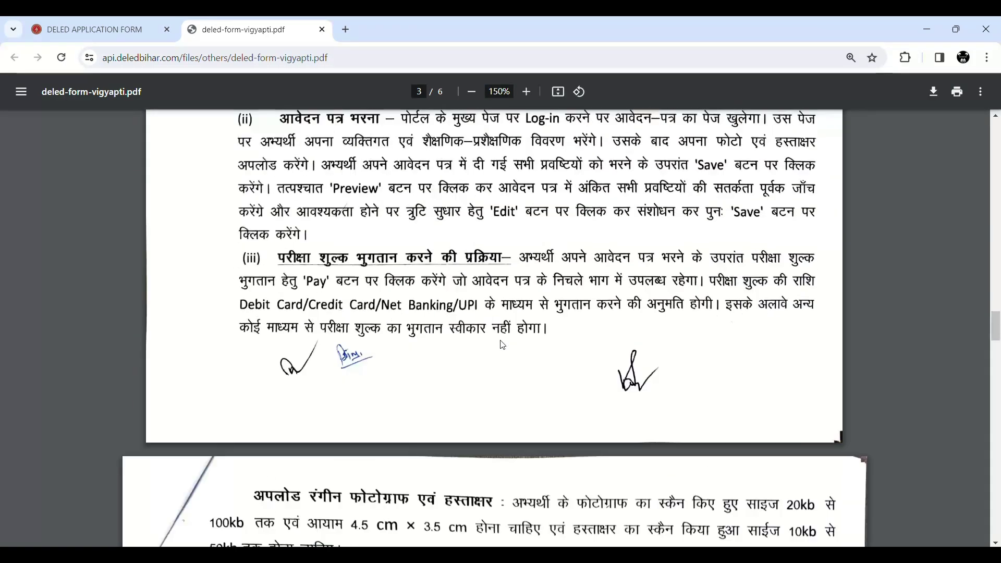
scroll(503, 345, down, 6)
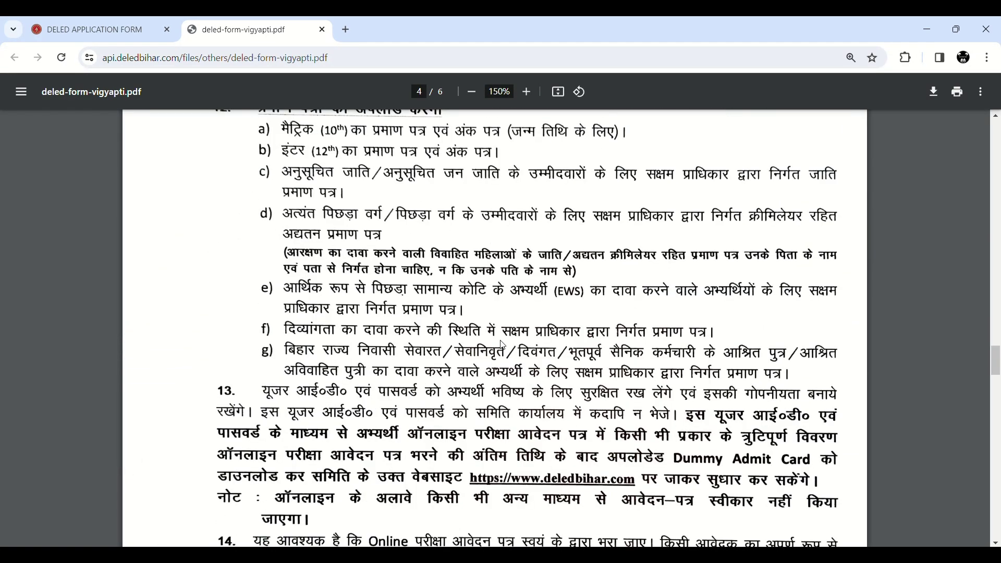
scroll(504, 345, down, 15)
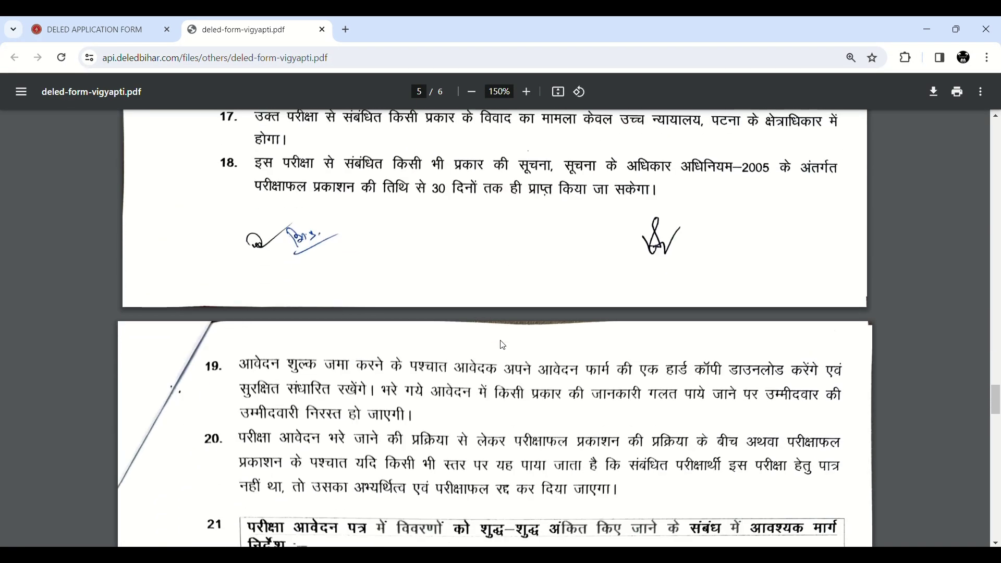
scroll(503, 345, down, 8)
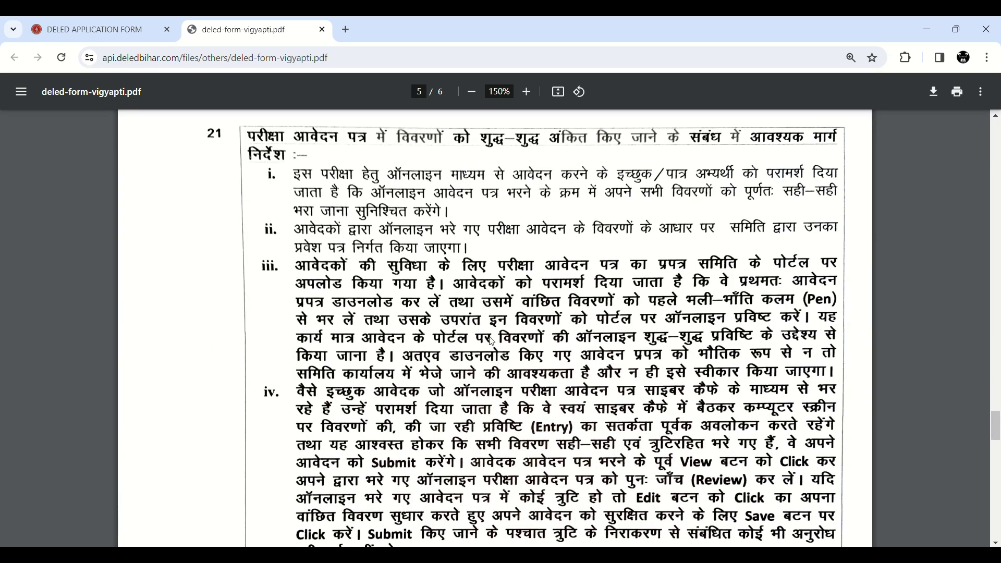
scroll(493, 342, up, 20)
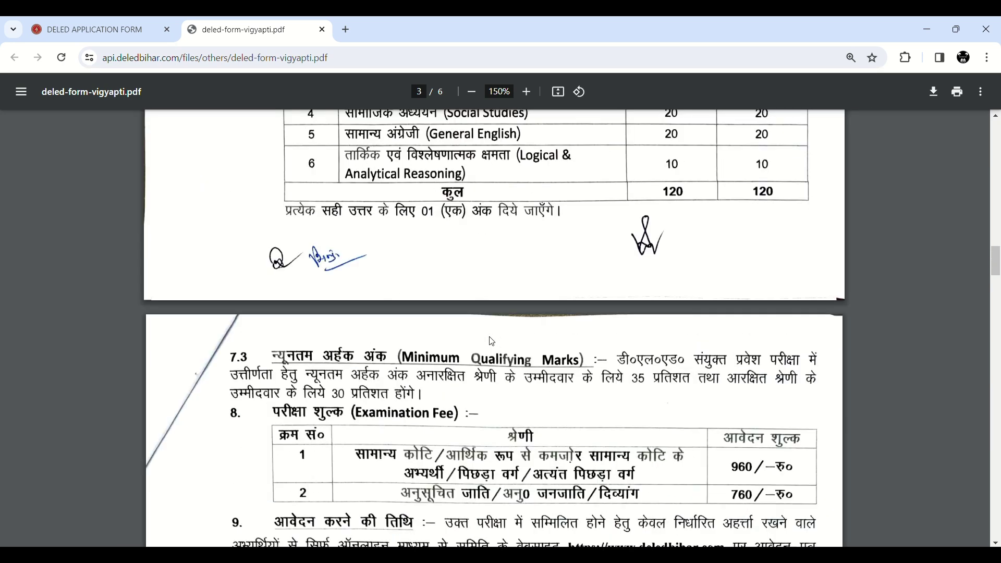
scroll(493, 343, up, 20)
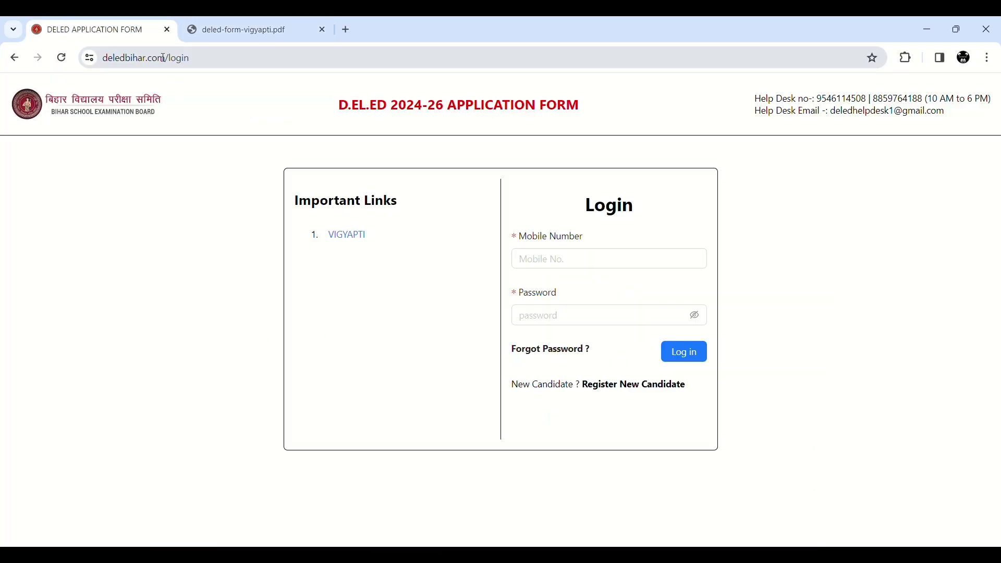
Go to the application form's login page and examine its full web address and the help desk phone numbers, hours and e-mail
click(200, 57)
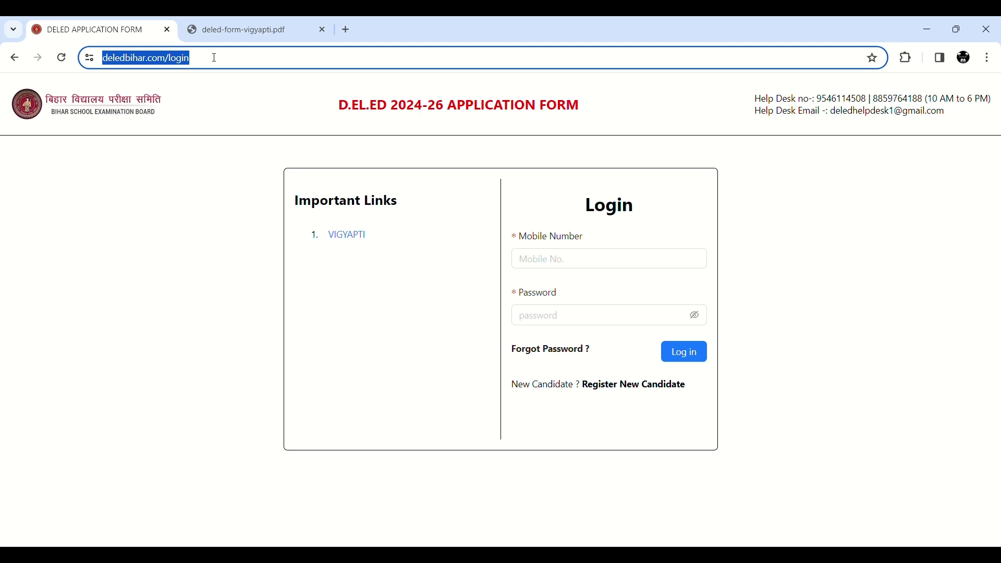
click(215, 58)
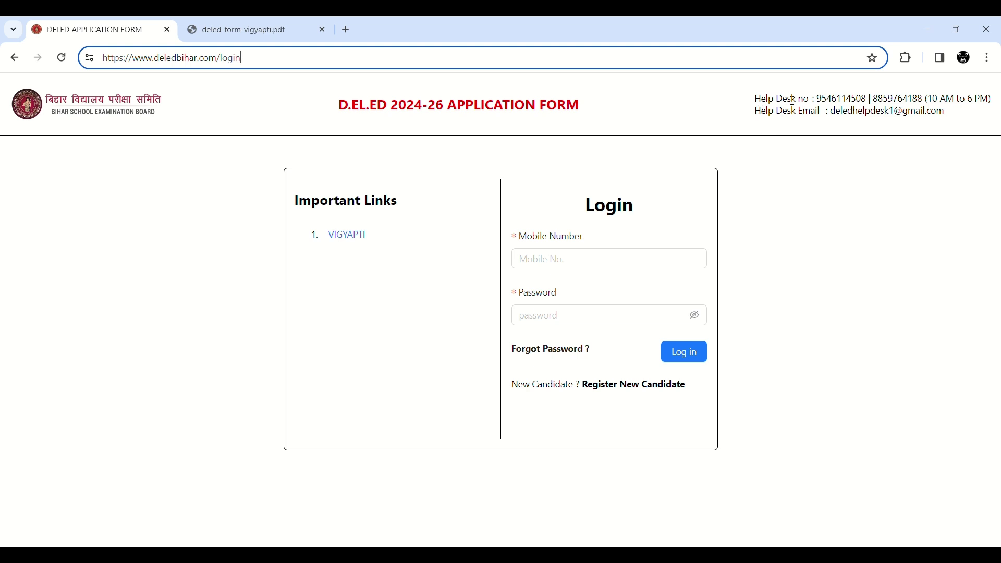
drag(818, 98, 977, 98)
click(964, 119)
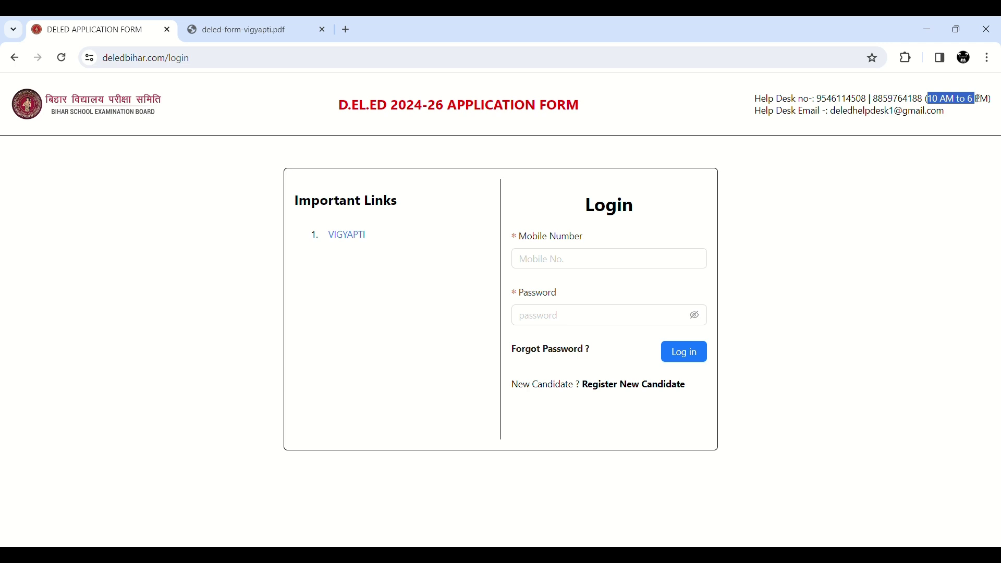
click(978, 115)
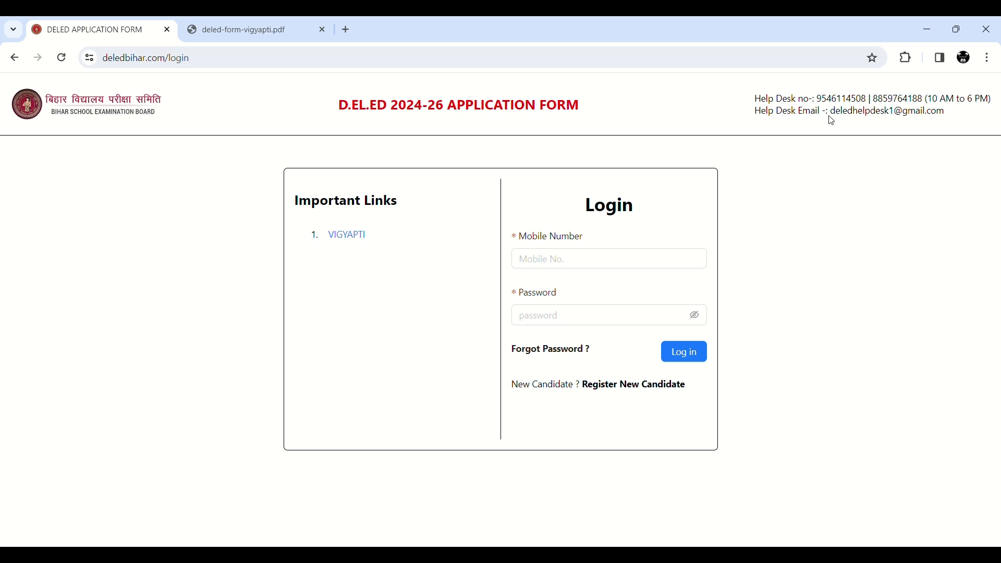
drag(829, 118, 950, 116)
click(952, 118)
drag(751, 99, 959, 111)
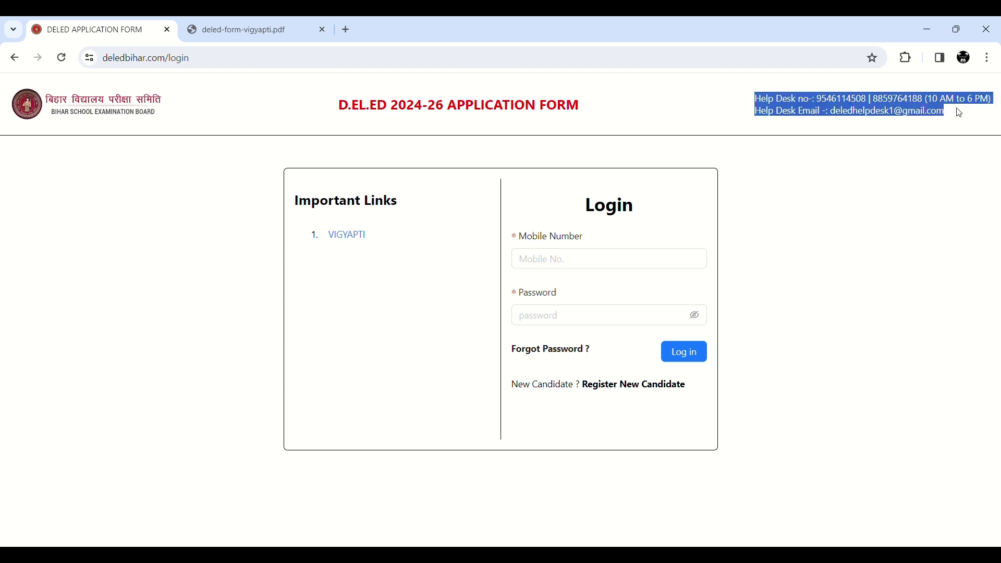
click(959, 111)
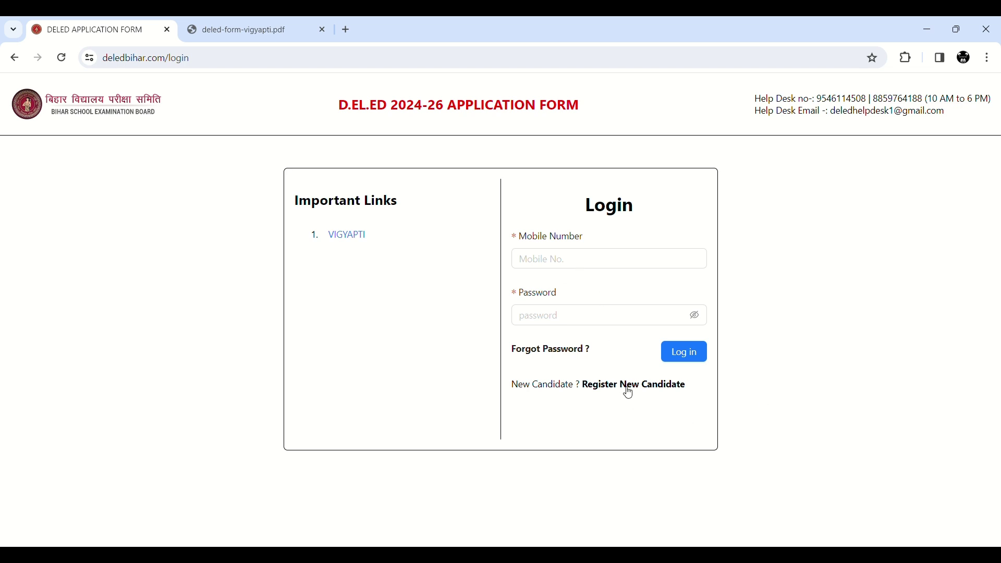
Open the sign-up form for a new candidate and read the note about filling in the details carefully
click(649, 389)
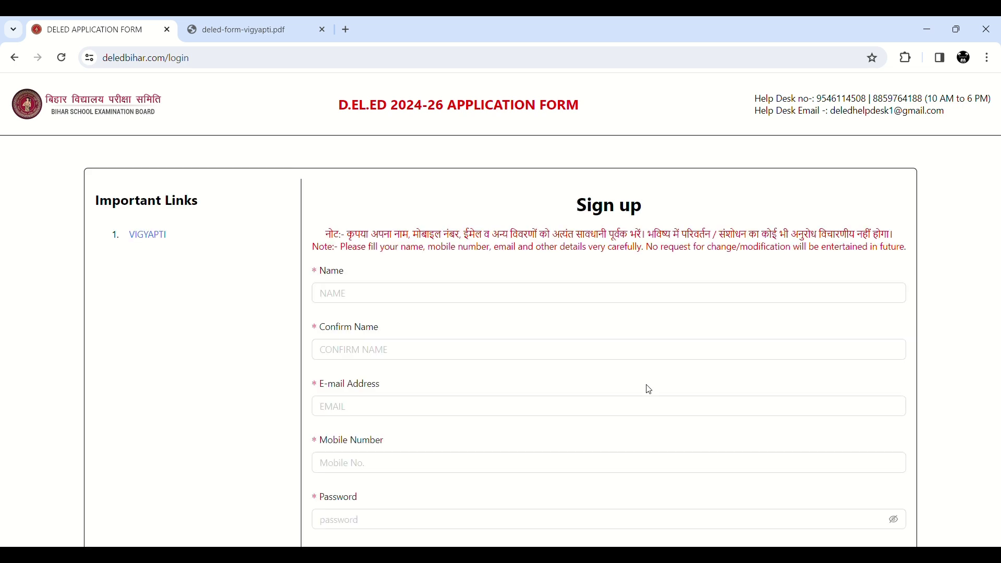
scroll(648, 389, down, 1)
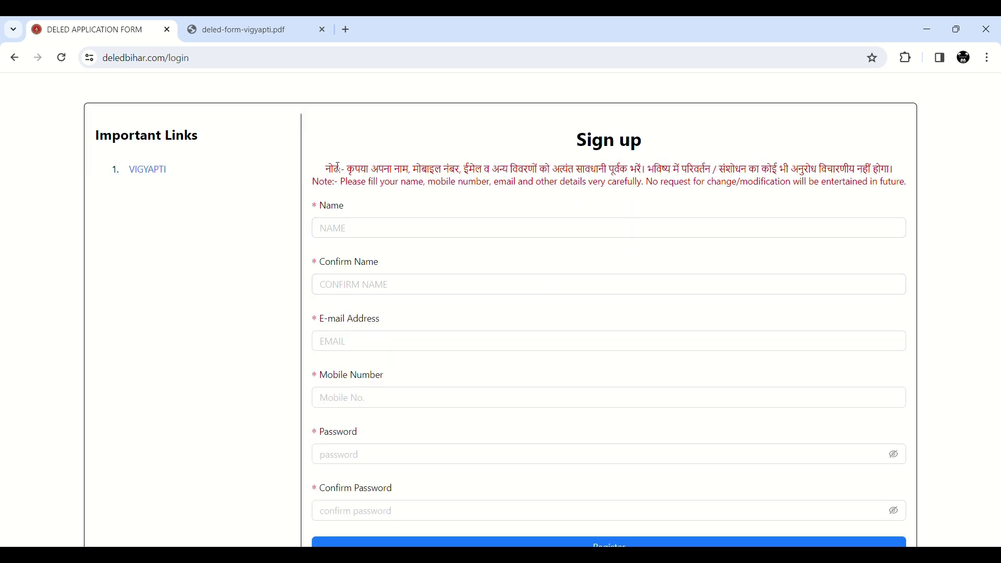
drag(338, 168, 659, 161)
click(628, 182)
scroll(629, 182, down, 1)
Fill in and confirm the candidate's name and account password, add the e-mail address and mobile number, and submit the sign-up form
click(353, 186)
click(377, 240)
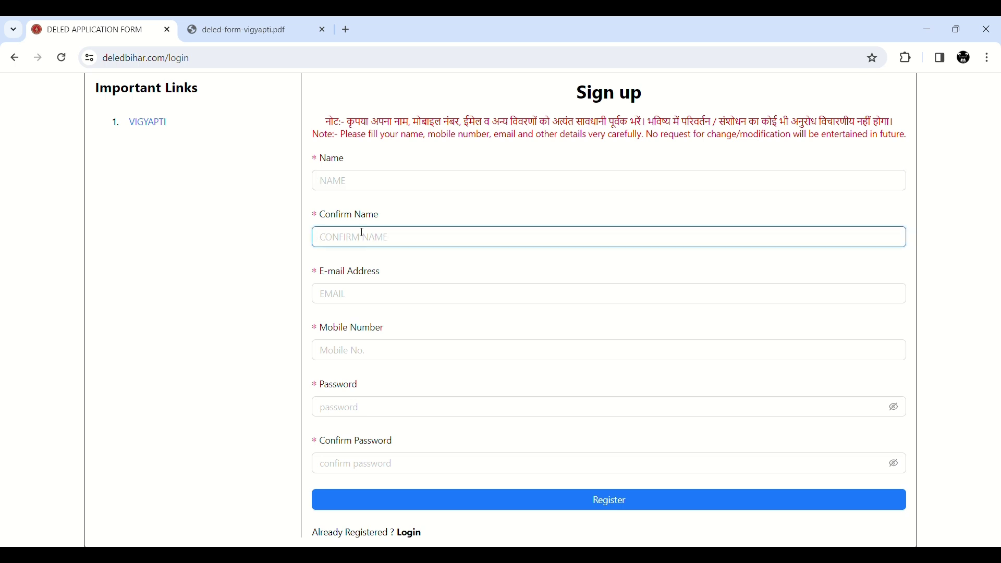
click(402, 289)
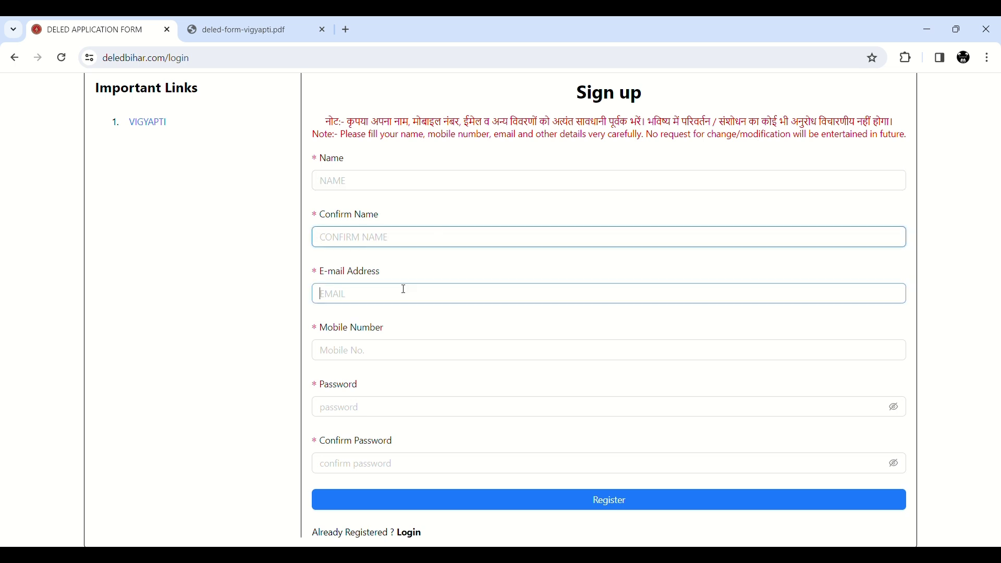
click(372, 346)
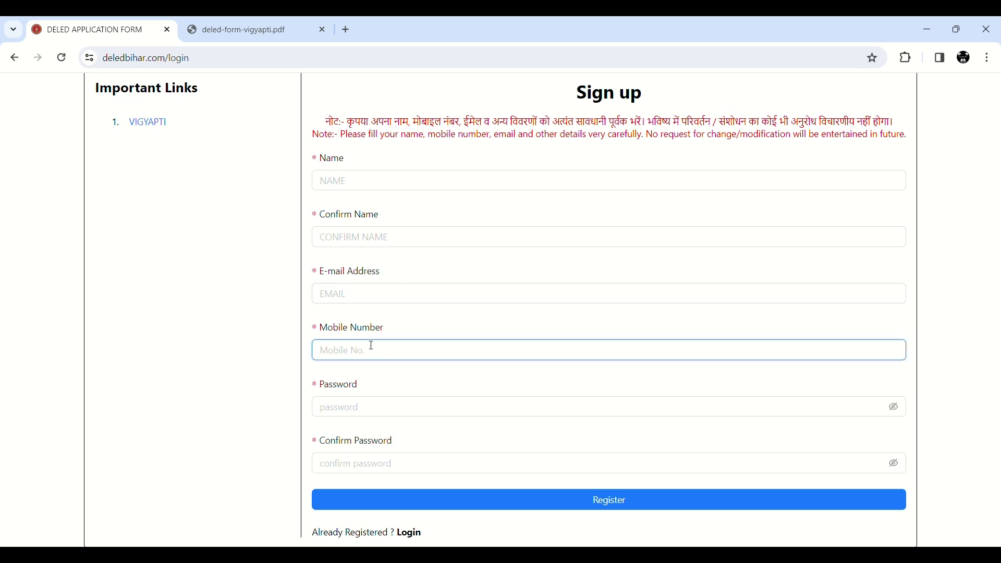
click(379, 410)
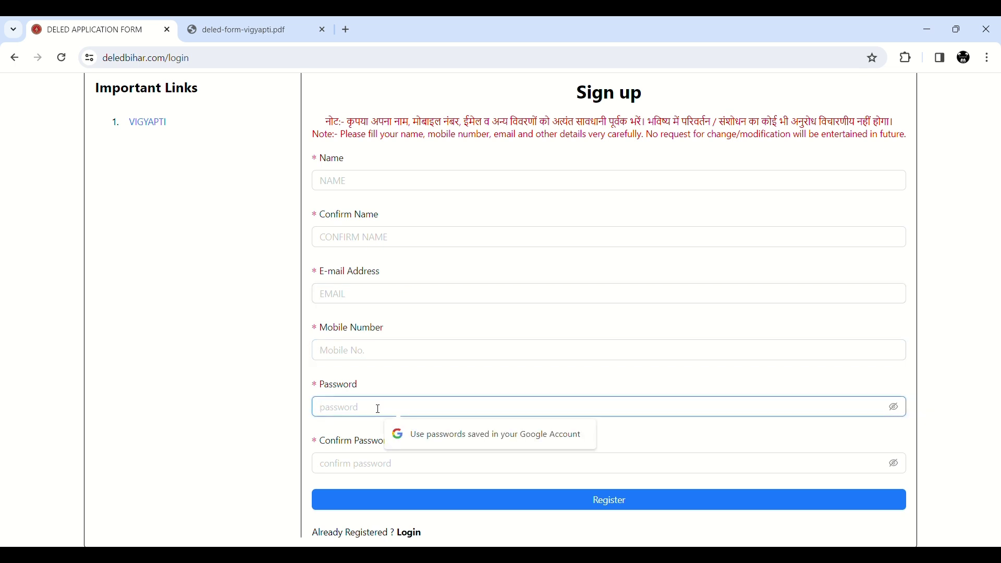
click(467, 380)
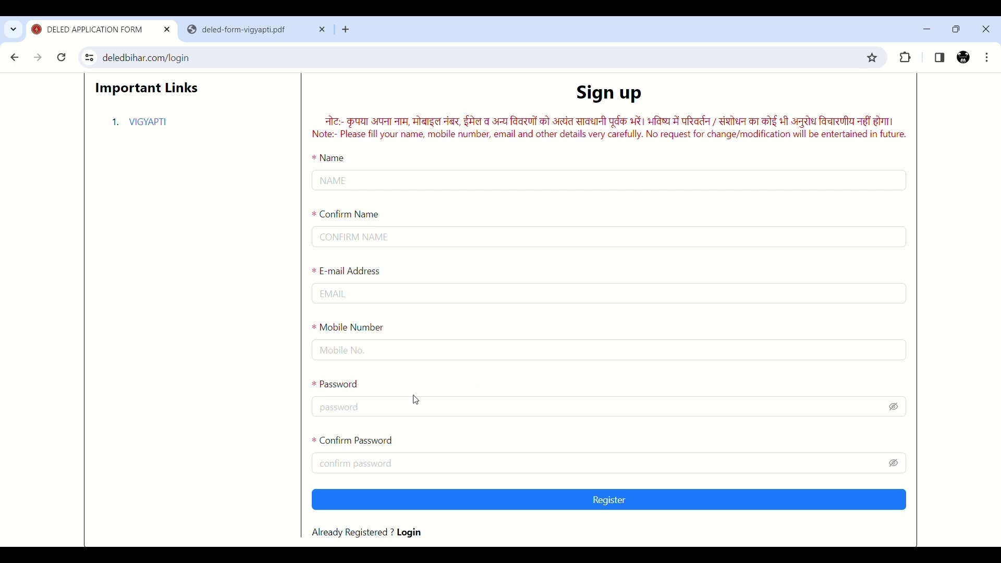
click(395, 408)
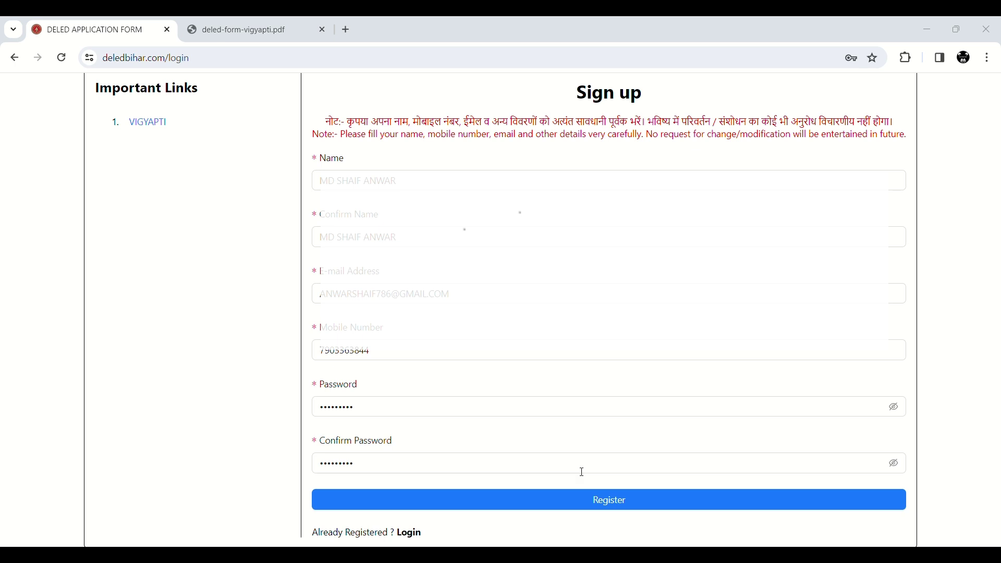
click(616, 508)
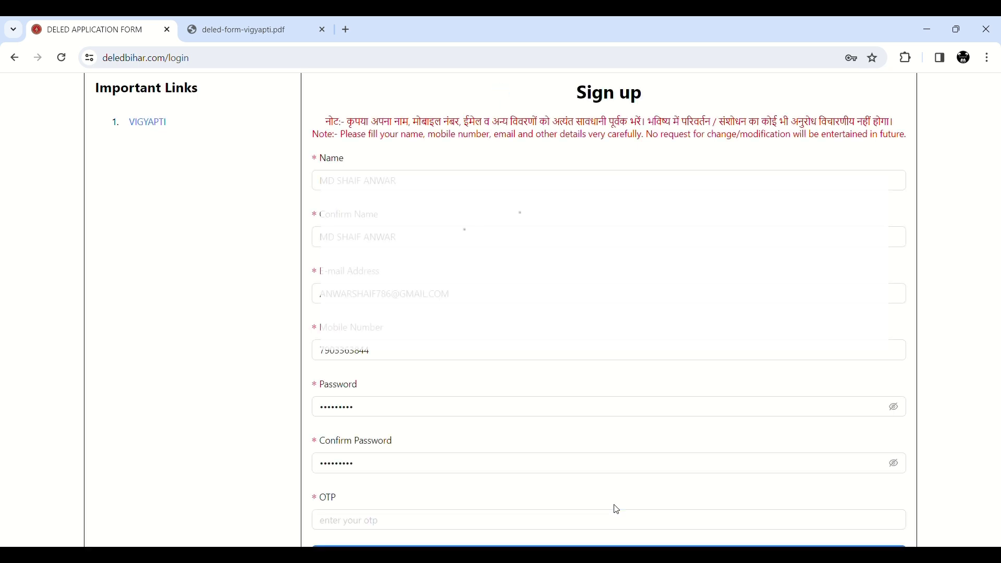
Enter the received OTP in the sign-up form and complete the candidate's registration
scroll(578, 425, down, 1)
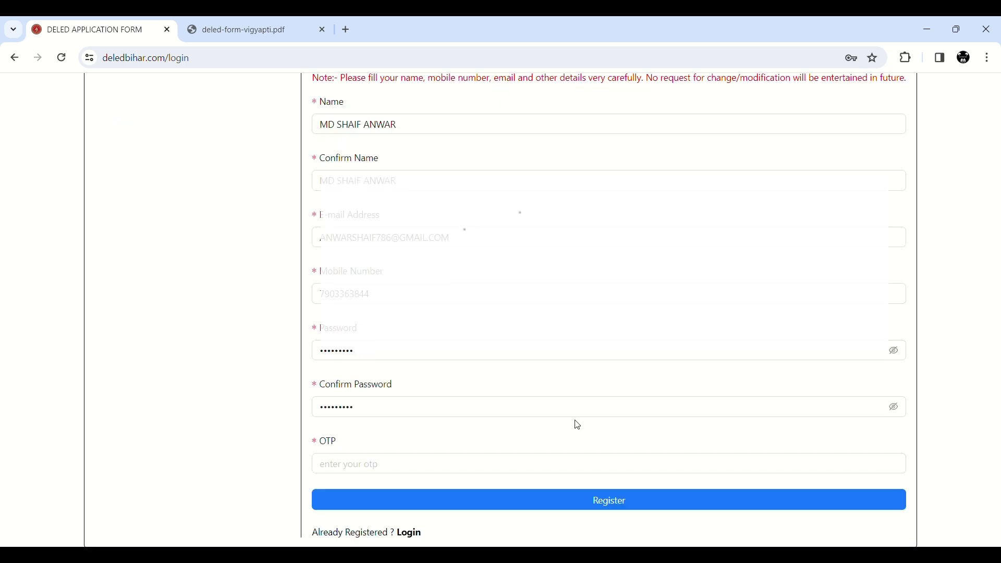
click(365, 472)
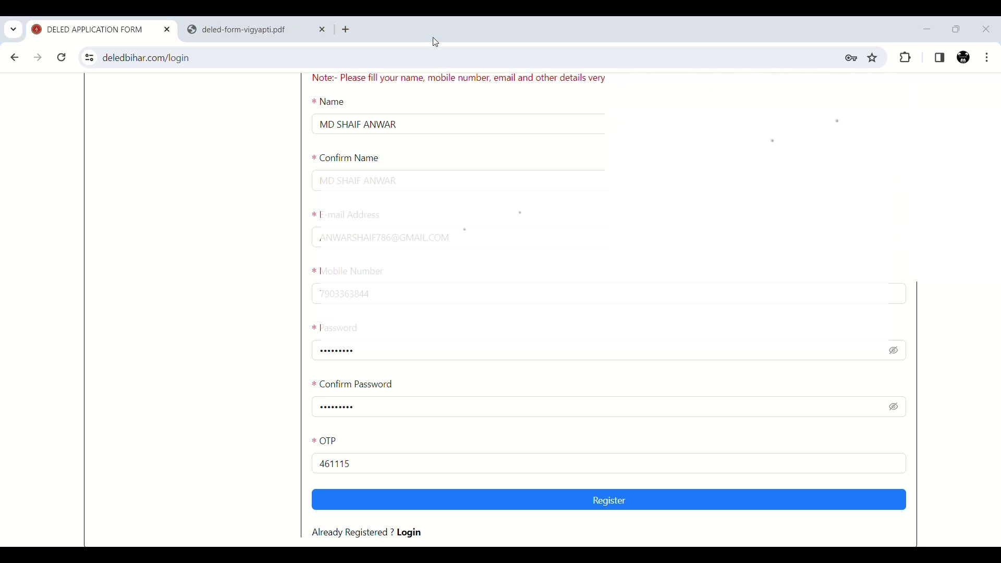
click(619, 509)
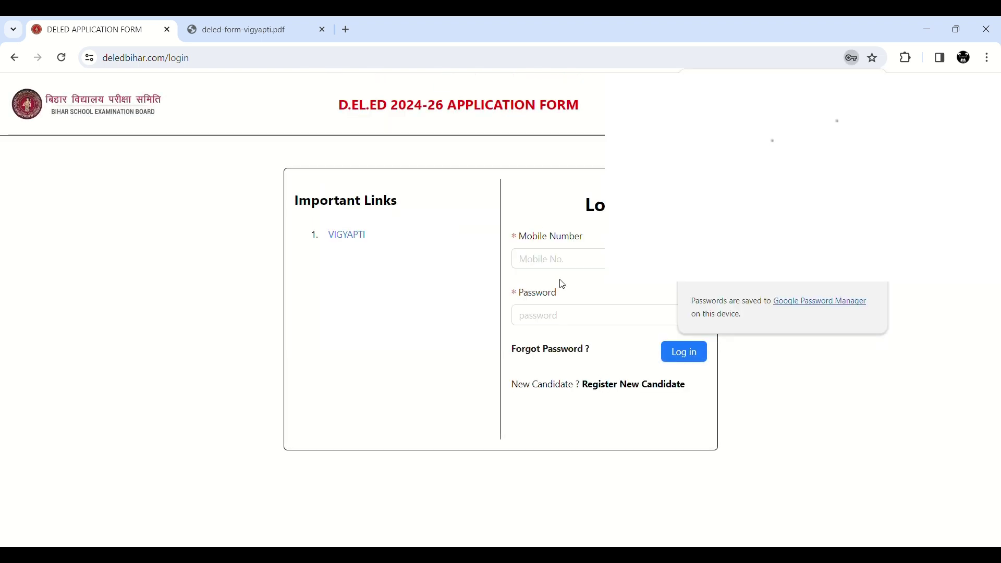
Log in with the registered mobile number and account password, and look over the first fields of the Registration Form
click(588, 259)
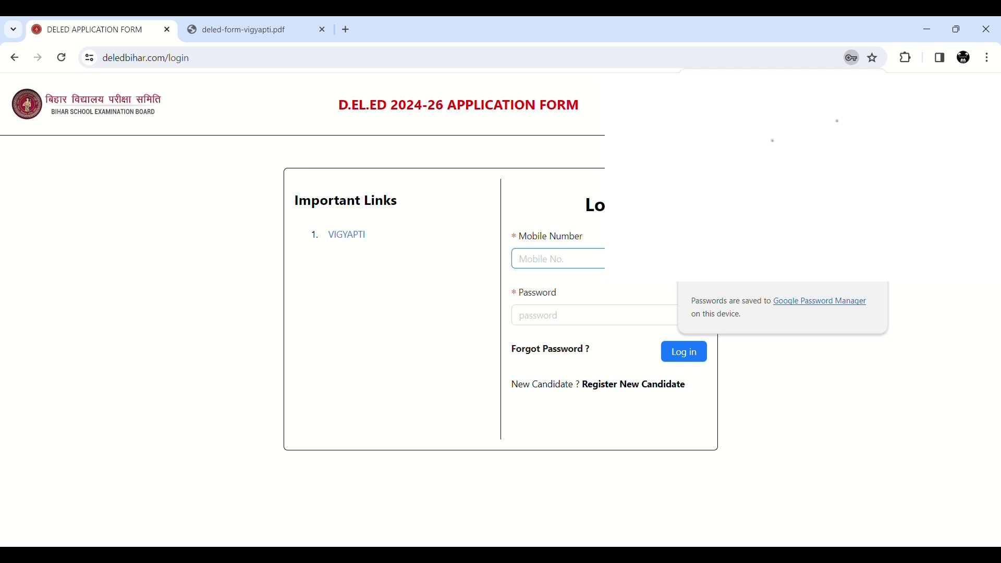
click(608, 284)
click(570, 261)
click(572, 317)
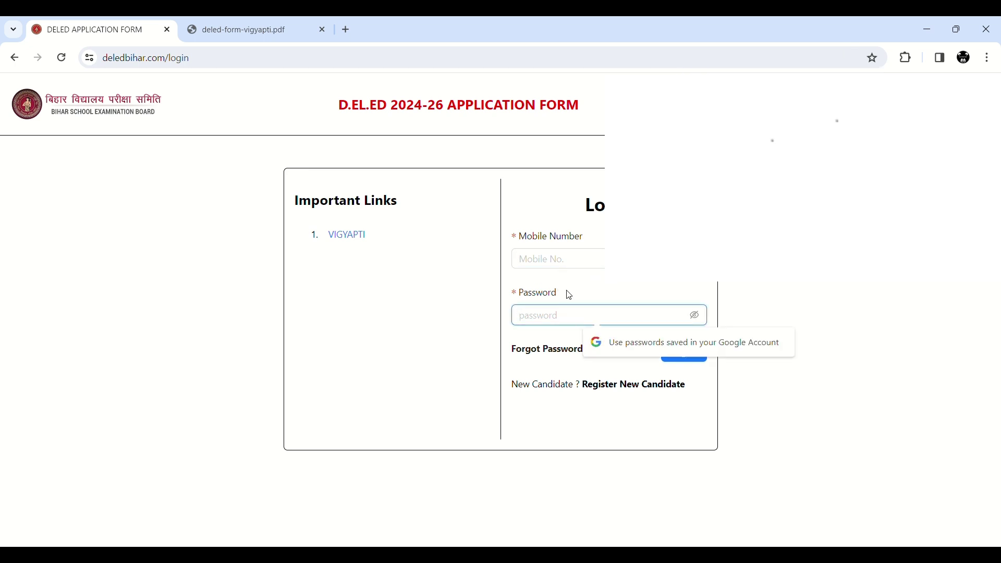
click(760, 292)
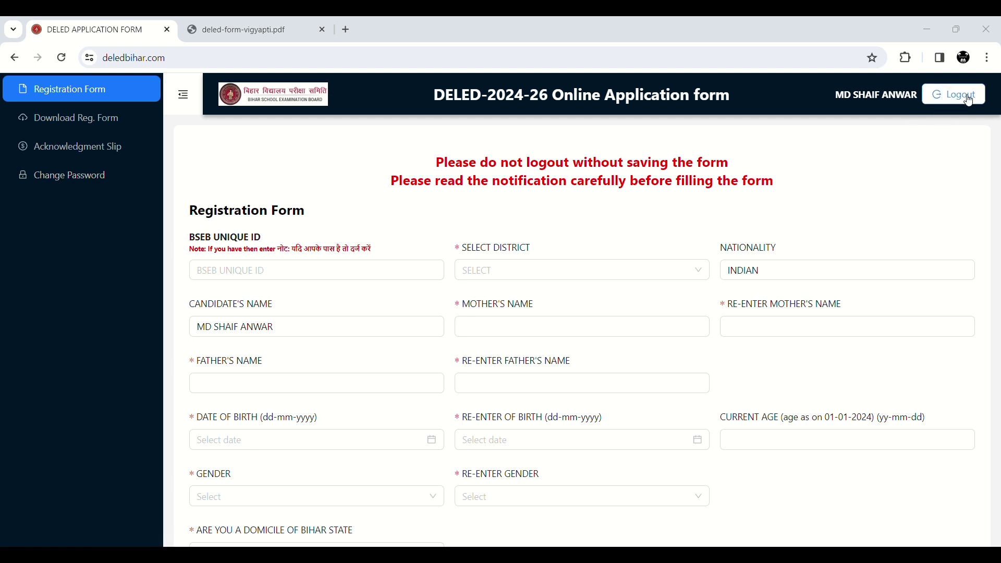
scroll(535, 269, down, 1)
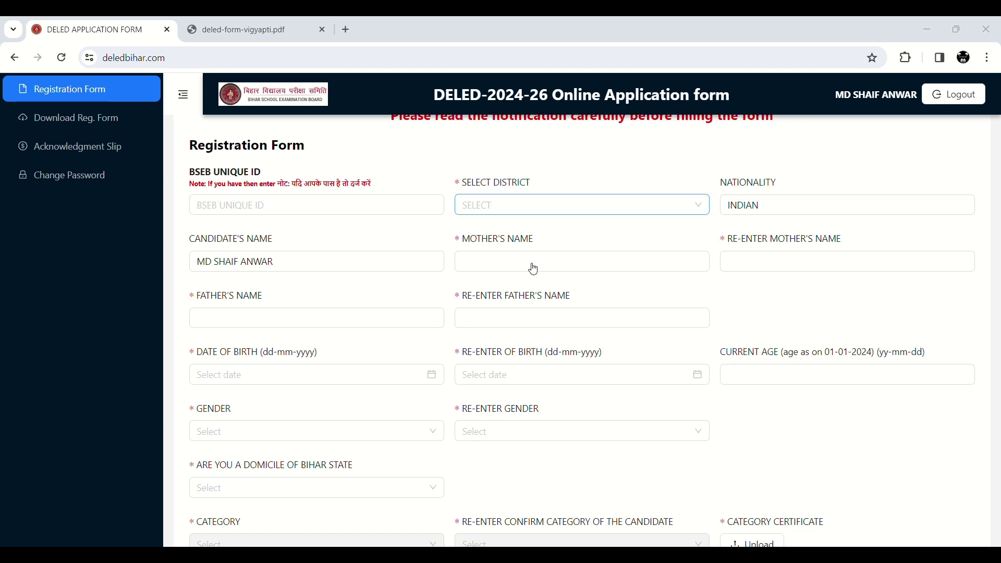
Leave the BSEB unique ID empty and choose JAMUI (82) as the district in the Registration Form
click(256, 202)
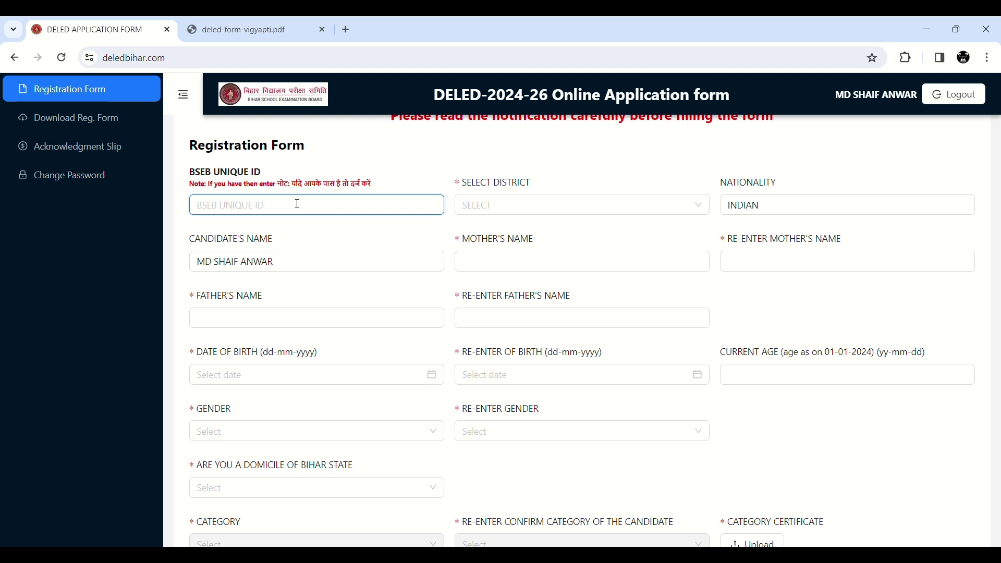
click(535, 205)
scroll(511, 331, down, 1)
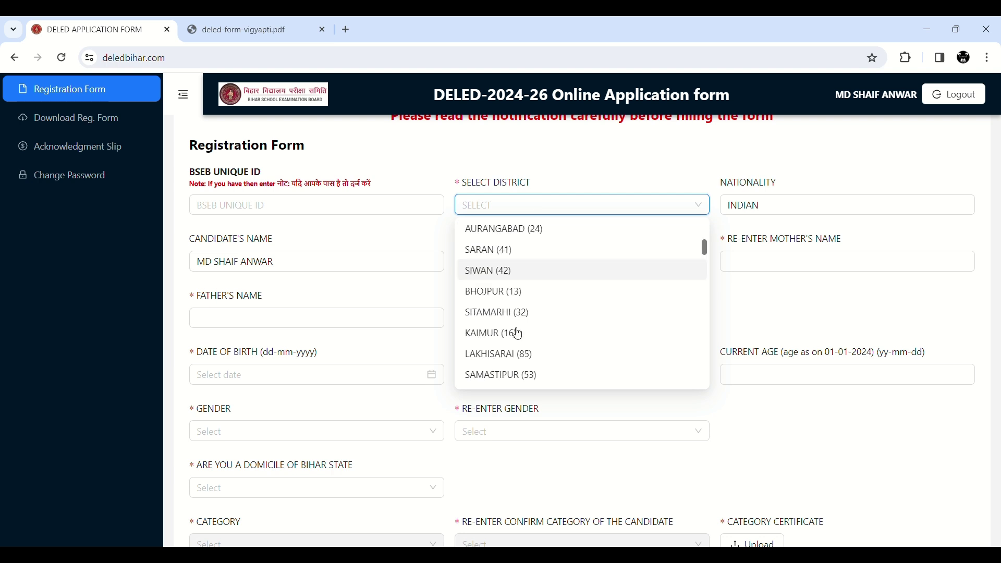
scroll(503, 320, down, 1)
scroll(505, 328, down, 2)
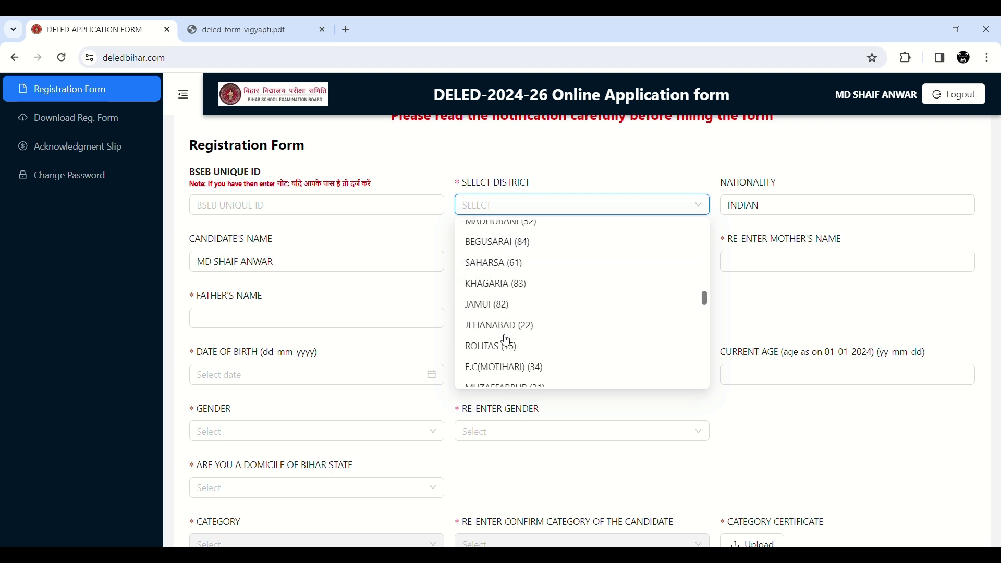
click(488, 304)
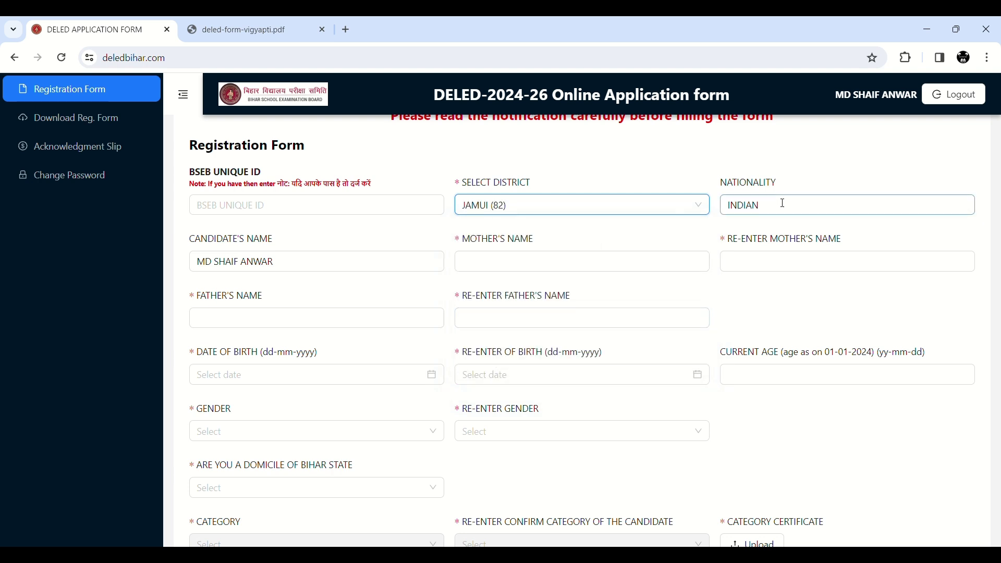
Look over the mother's name, father's name and date of birth fields, including their re-entry fields and date pickers
scroll(678, 208, down, 1)
click(542, 189)
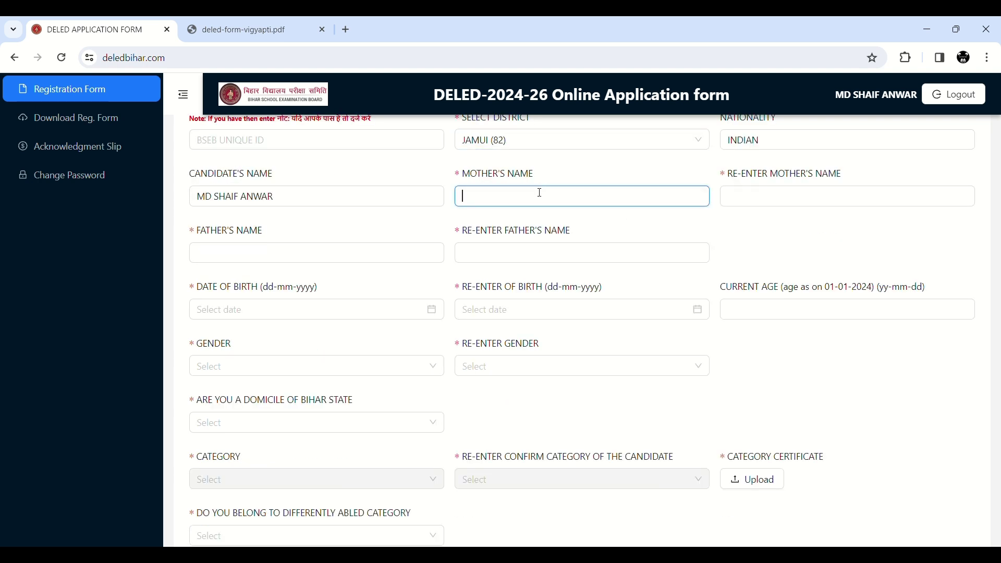
click(810, 201)
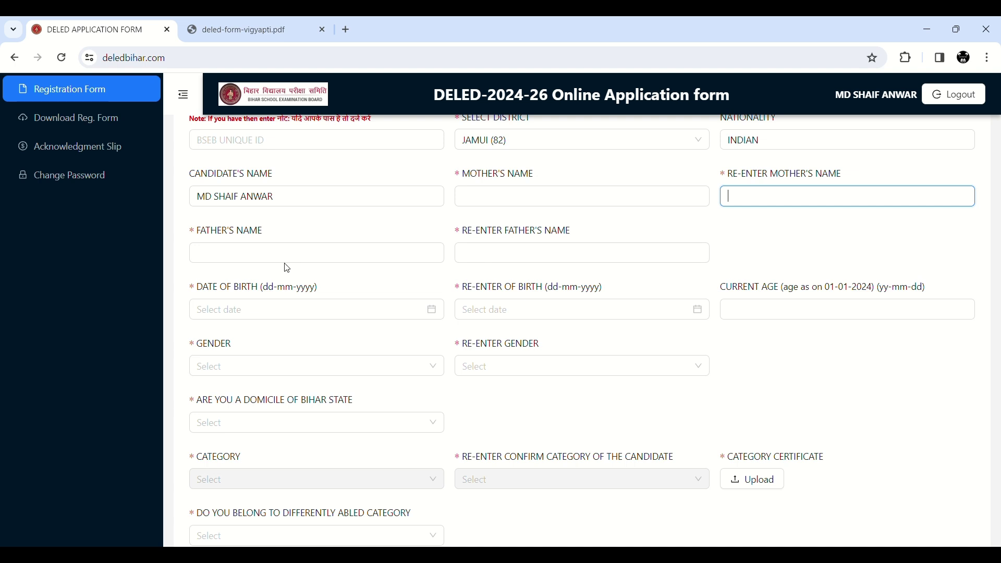
click(251, 259)
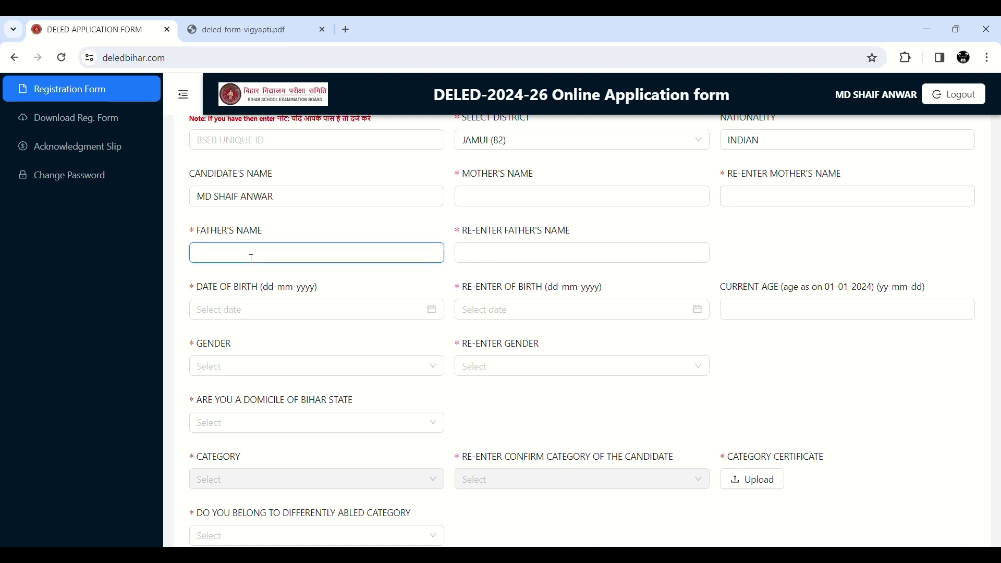
click(529, 255)
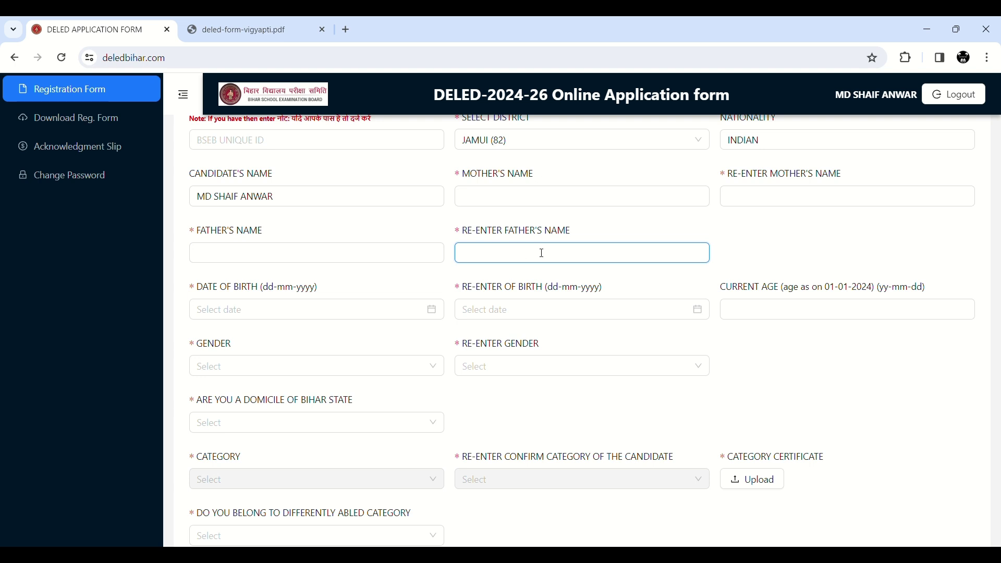
scroll(340, 275, down, 1)
click(286, 244)
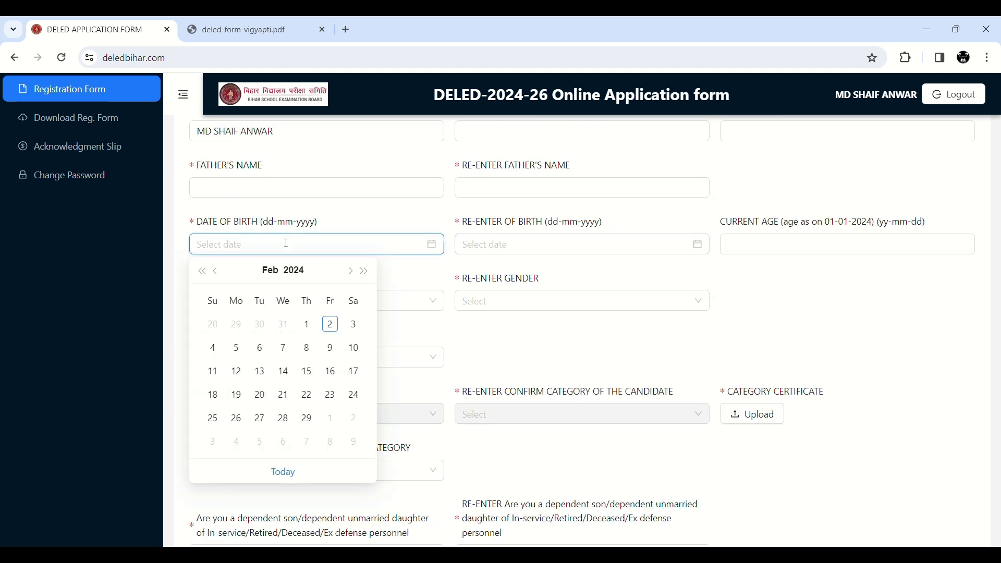
click(589, 247)
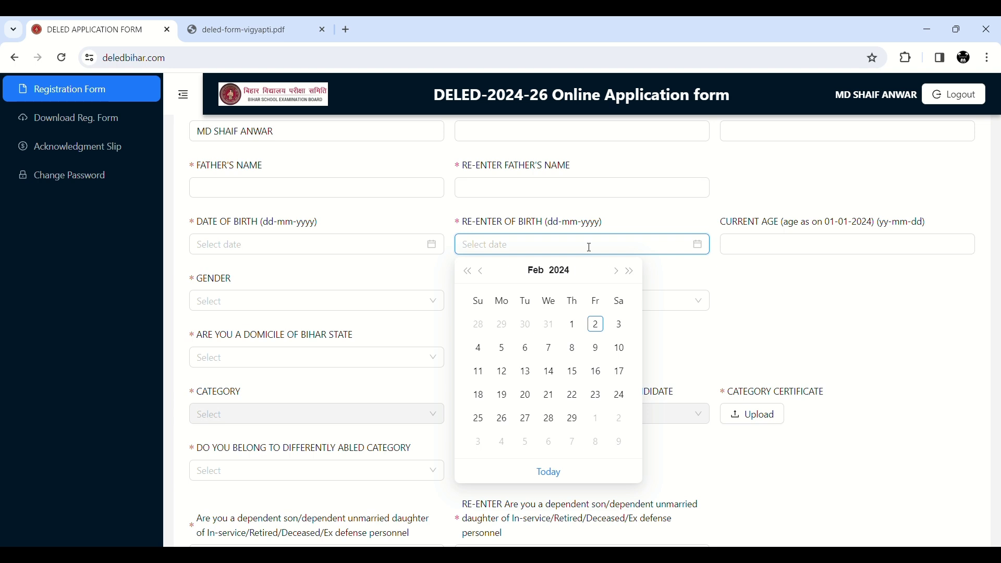
click(820, 288)
Set both the gender and the re-entered gender to MALE
scroll(469, 256, down, 1)
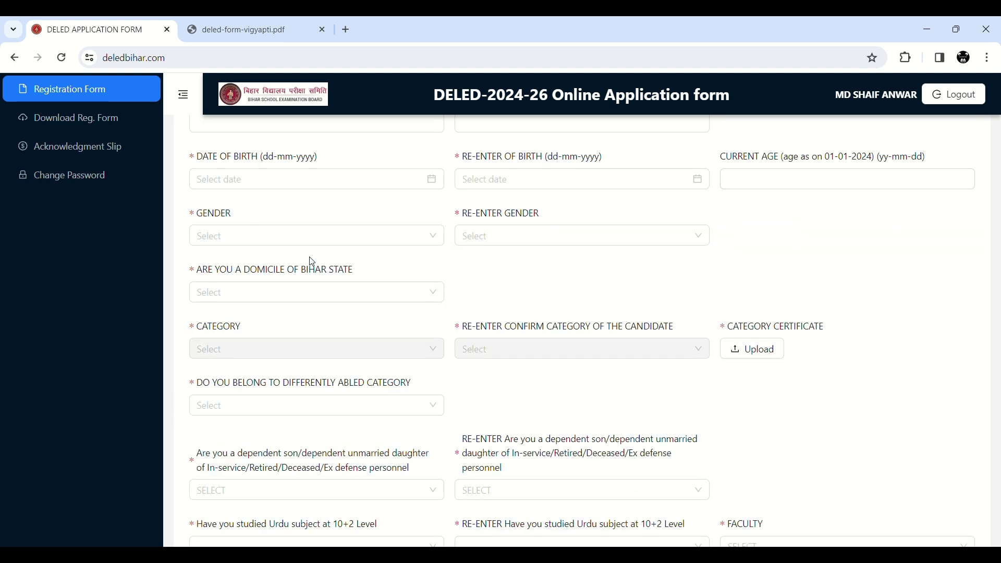
click(287, 238)
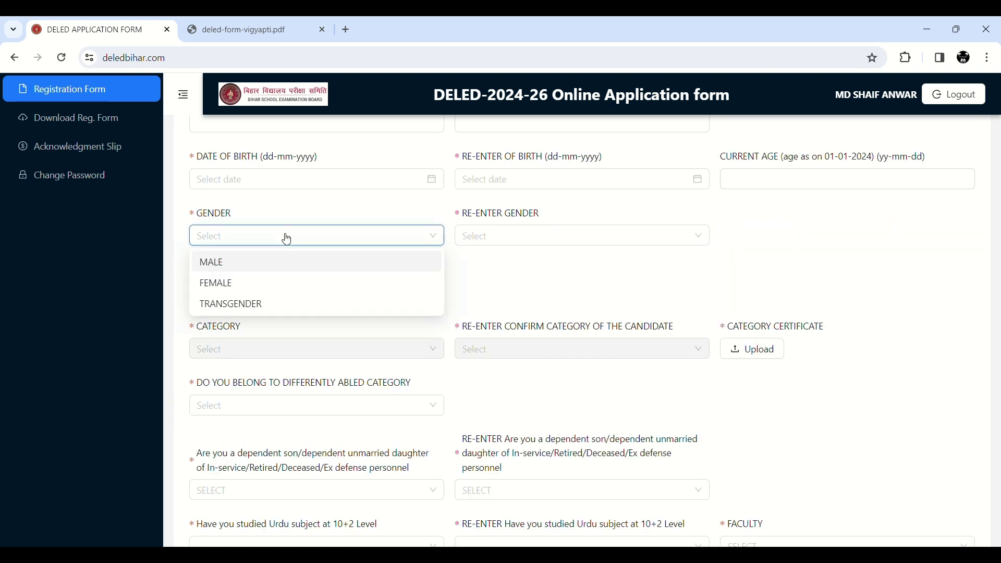
click(242, 268)
click(543, 238)
click(503, 271)
Answer the Bihar domicile question with YES, try NO, and set it back to YES
scroll(555, 281, down, 1)
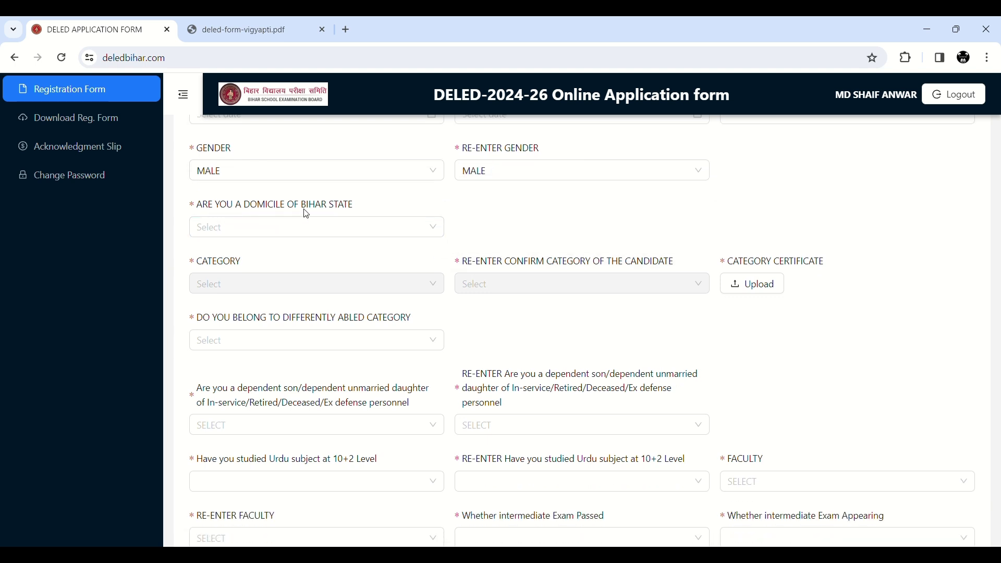
scroll(318, 203, down, 1)
click(252, 175)
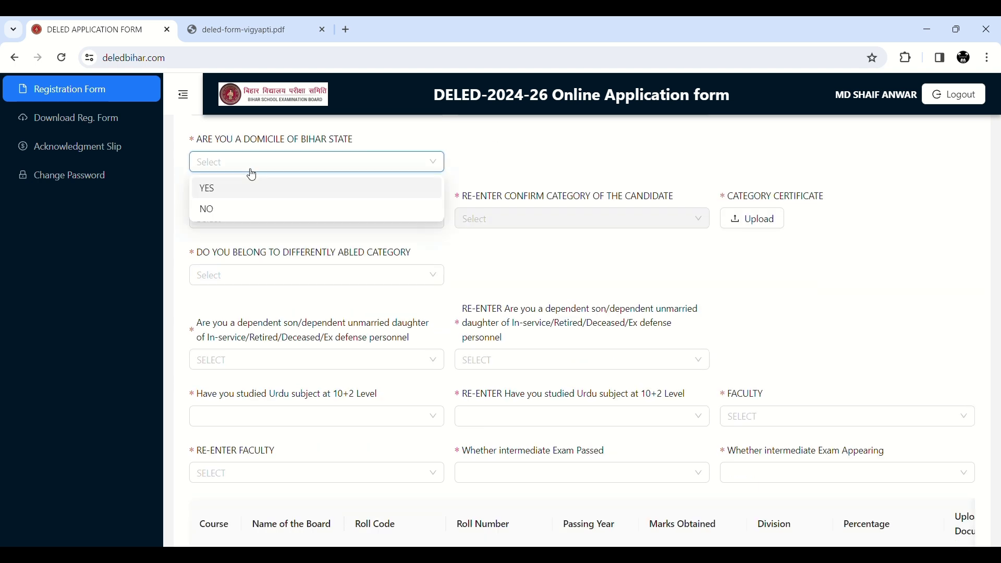
click(239, 192)
click(240, 166)
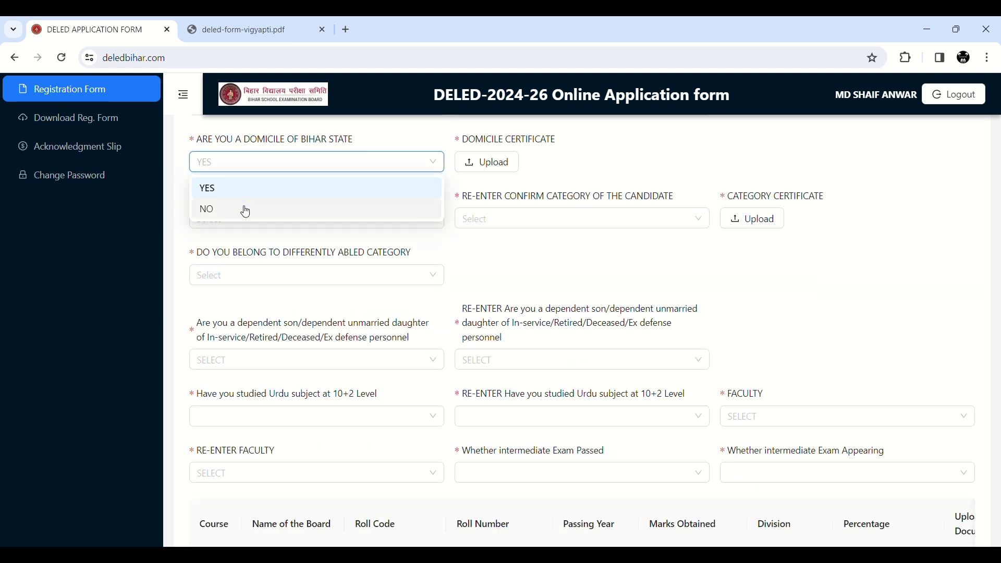
click(243, 209)
click(246, 162)
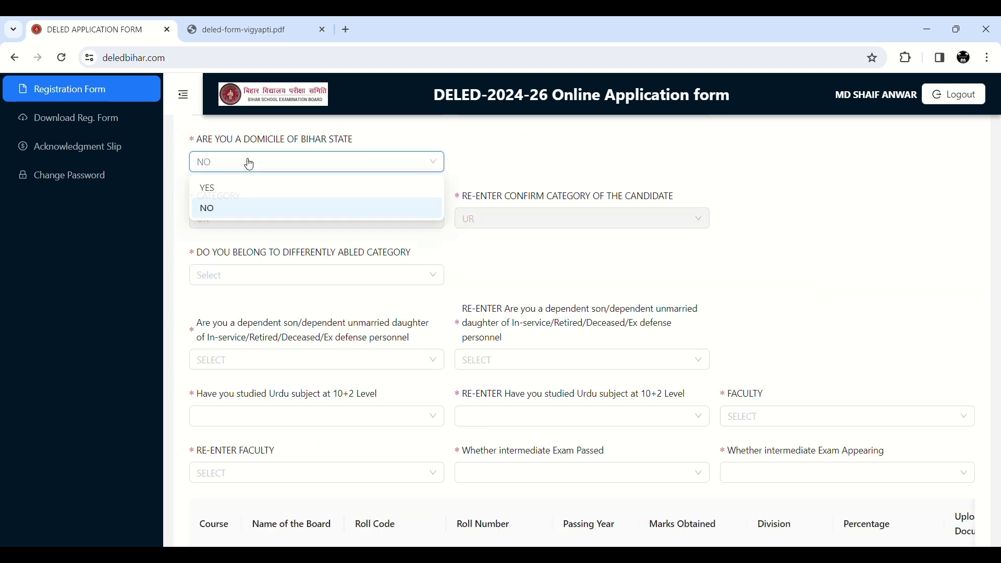
click(245, 192)
scroll(407, 199, up, 2)
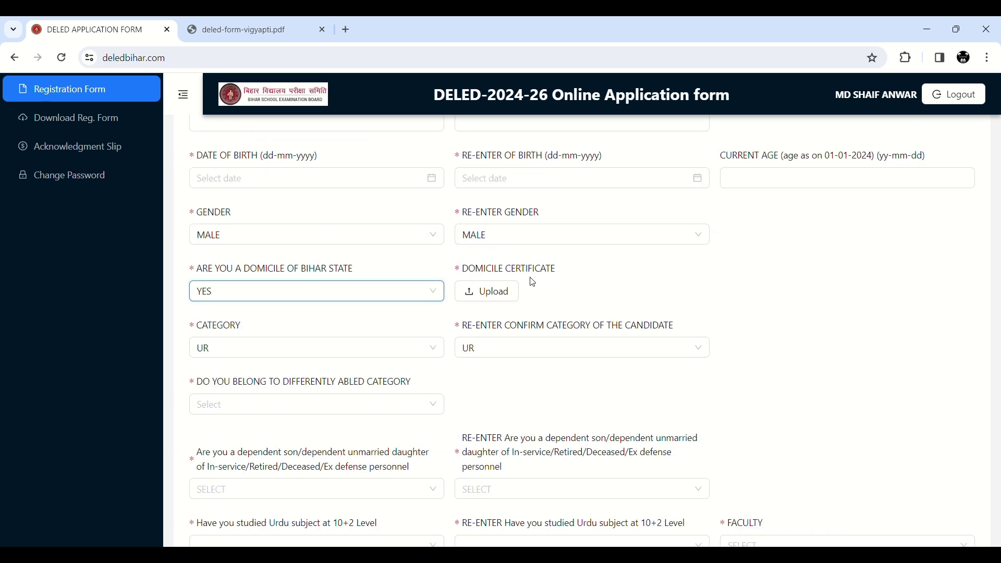
Set the candidate's category and the re-entered category to EBC
scroll(533, 282, down, 1)
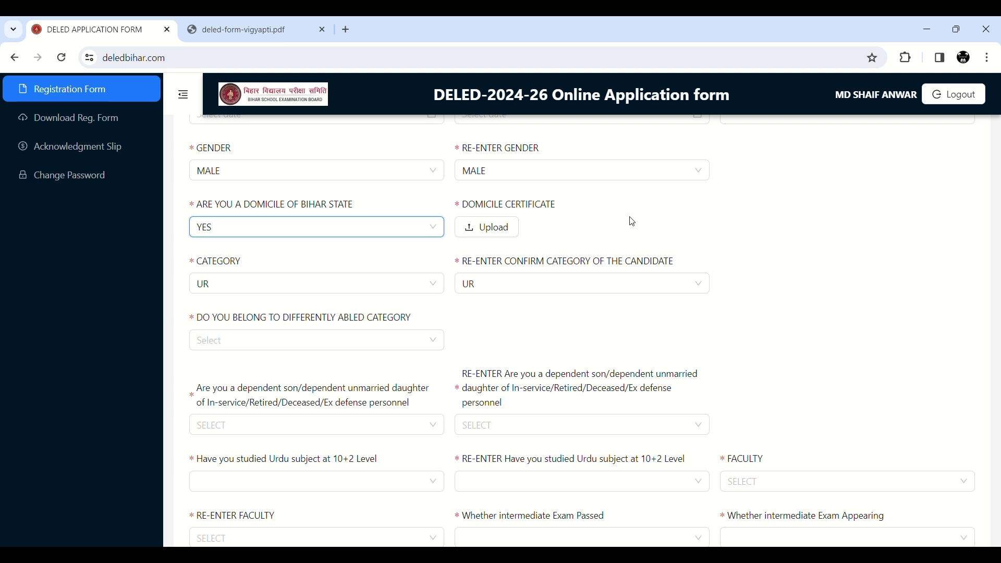
scroll(269, 232, down, 1)
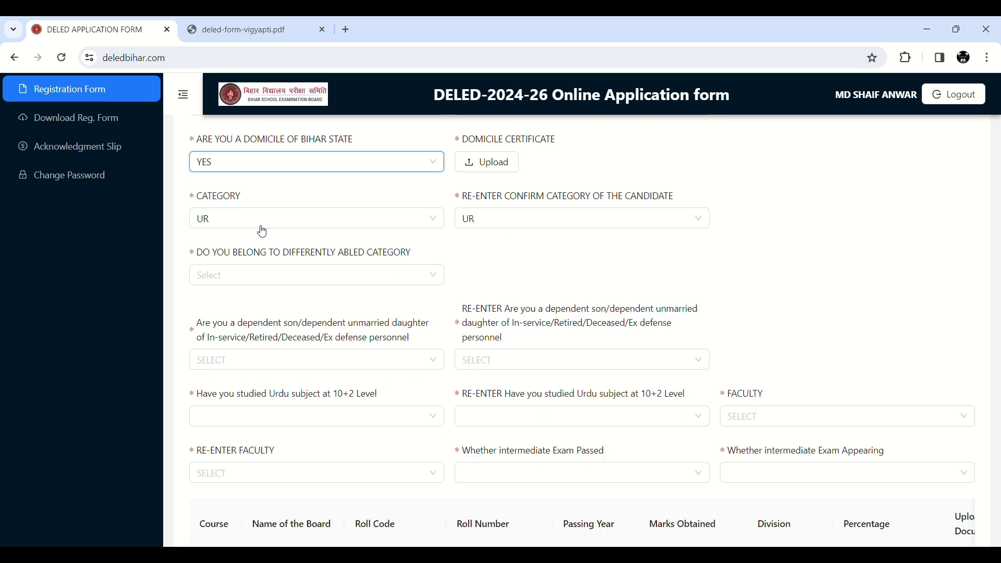
click(249, 228)
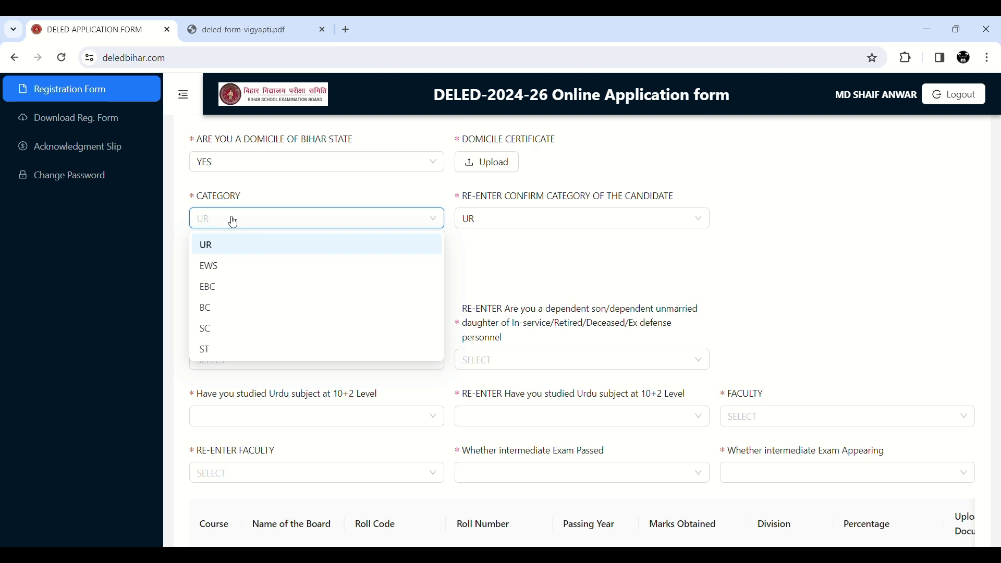
click(228, 291)
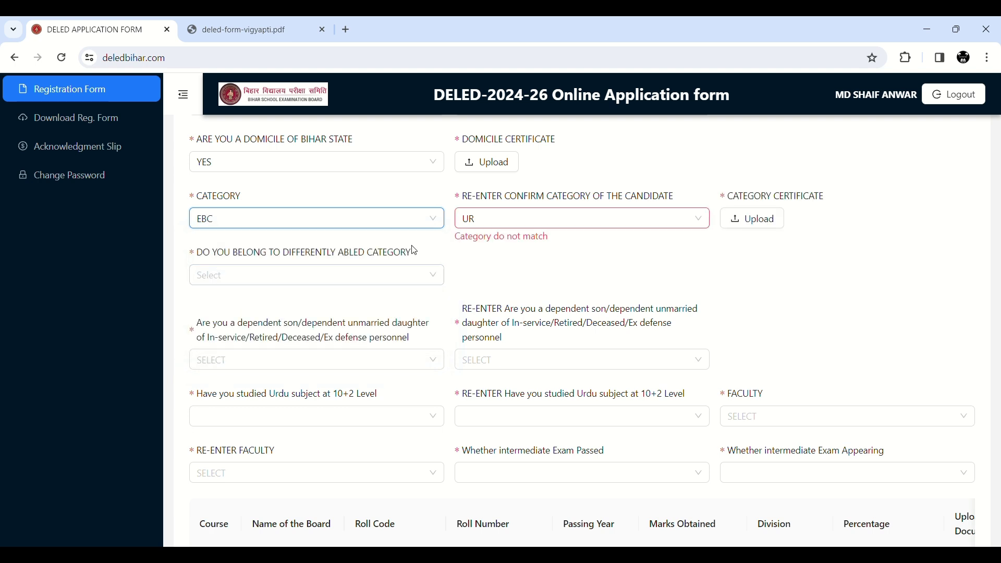
click(511, 223)
click(490, 286)
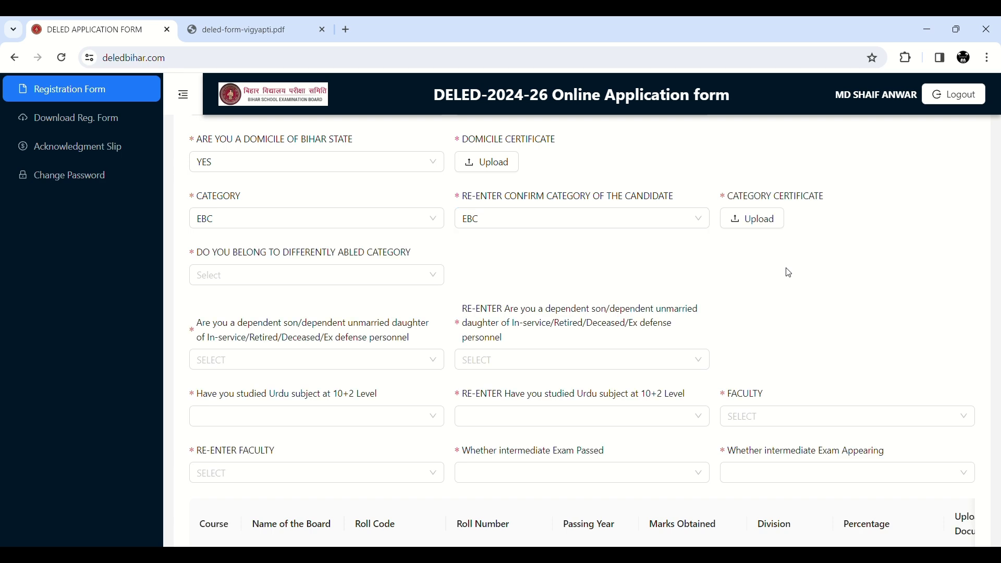
Change the candidate's category and the re-entered category to EWS
scroll(780, 247, down, 1)
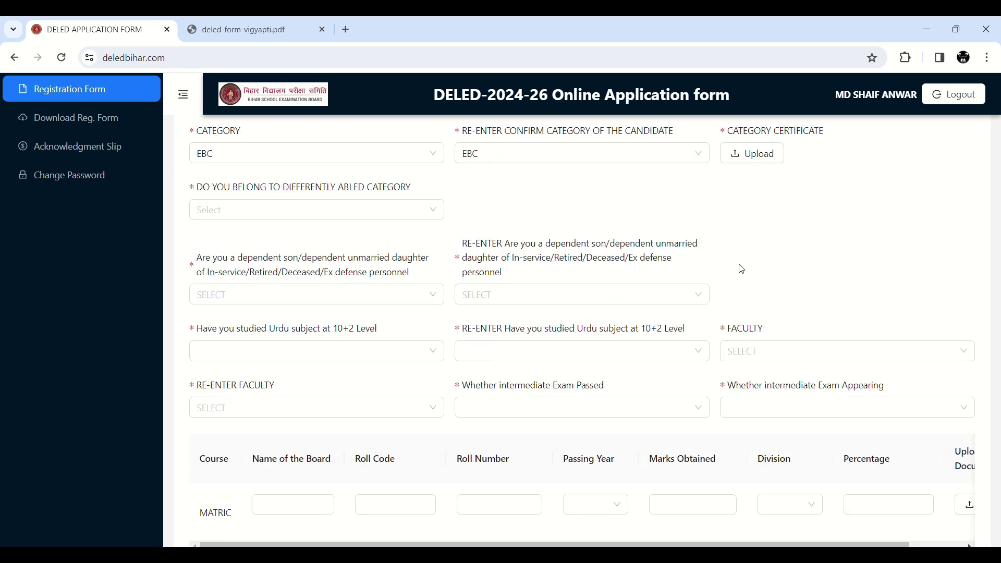
scroll(371, 283, up, 2)
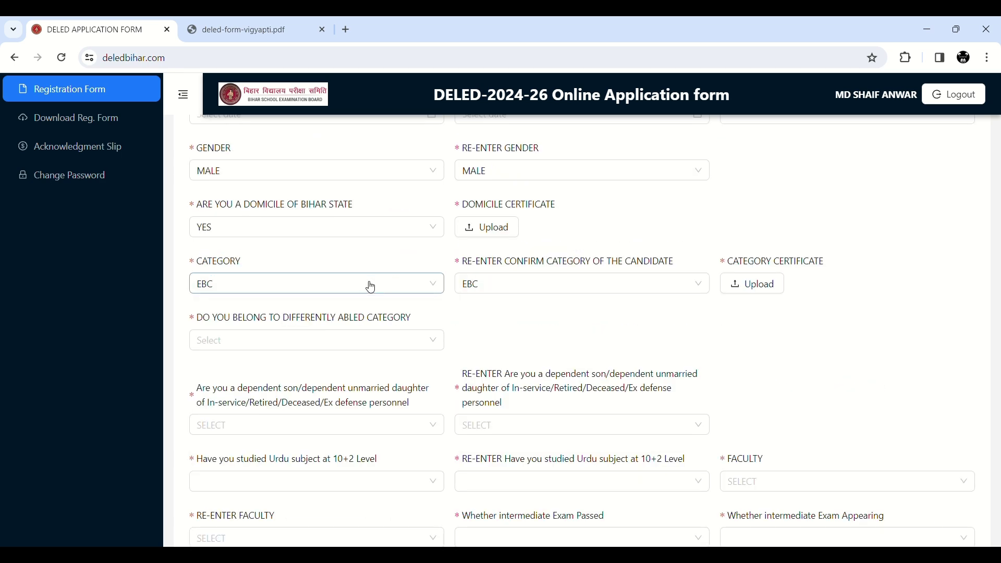
click(302, 292)
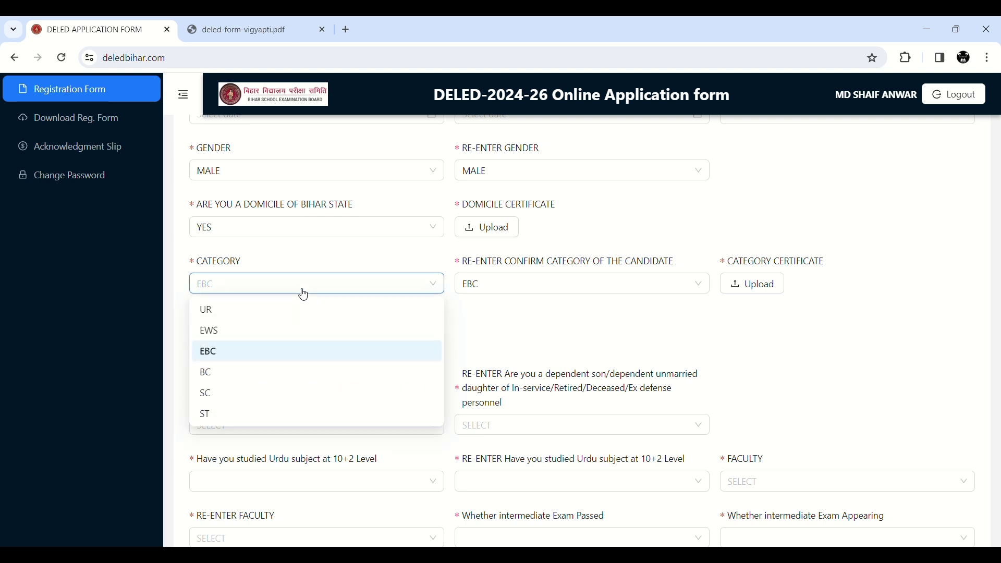
click(240, 334)
click(507, 284)
click(505, 340)
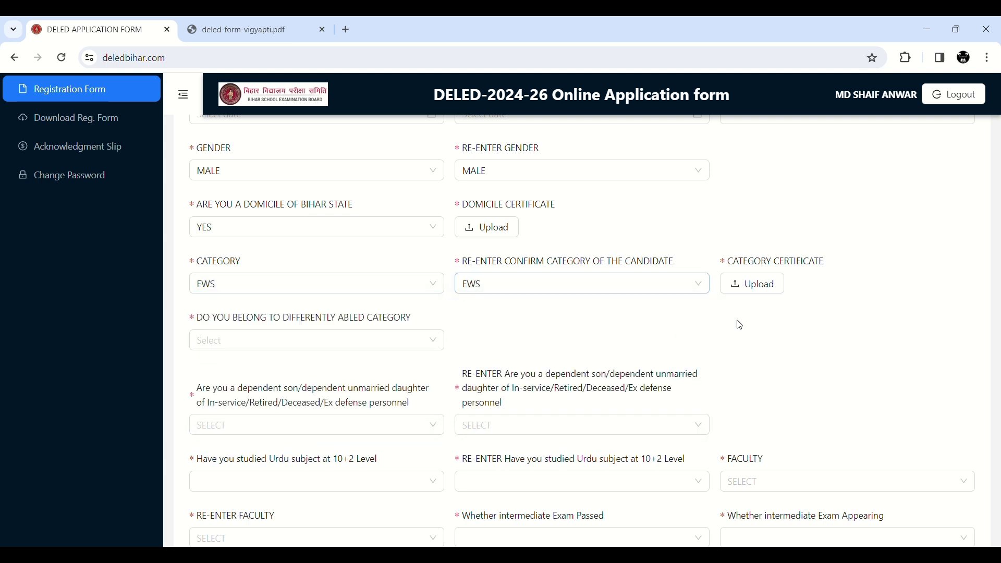
click(264, 291)
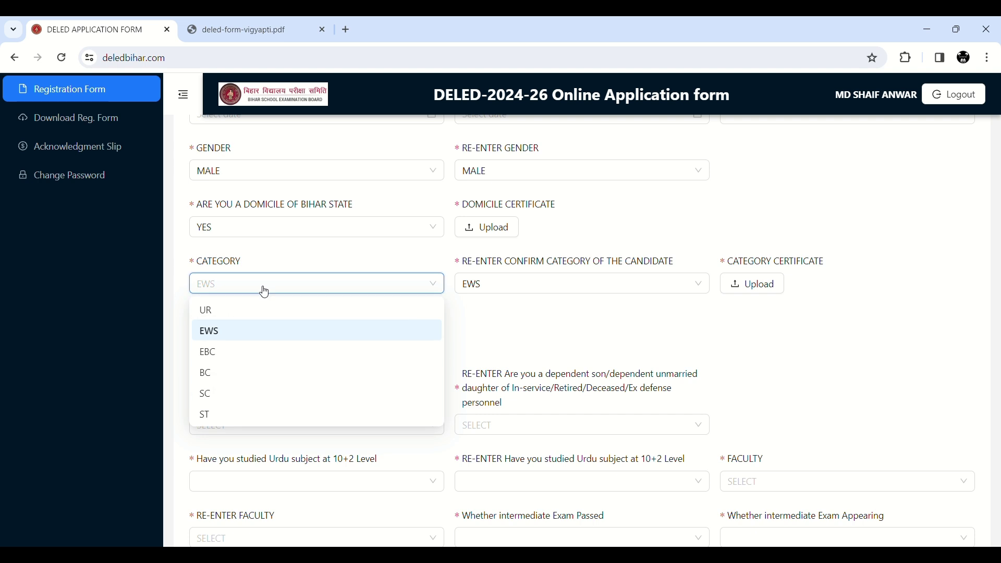
click(236, 334)
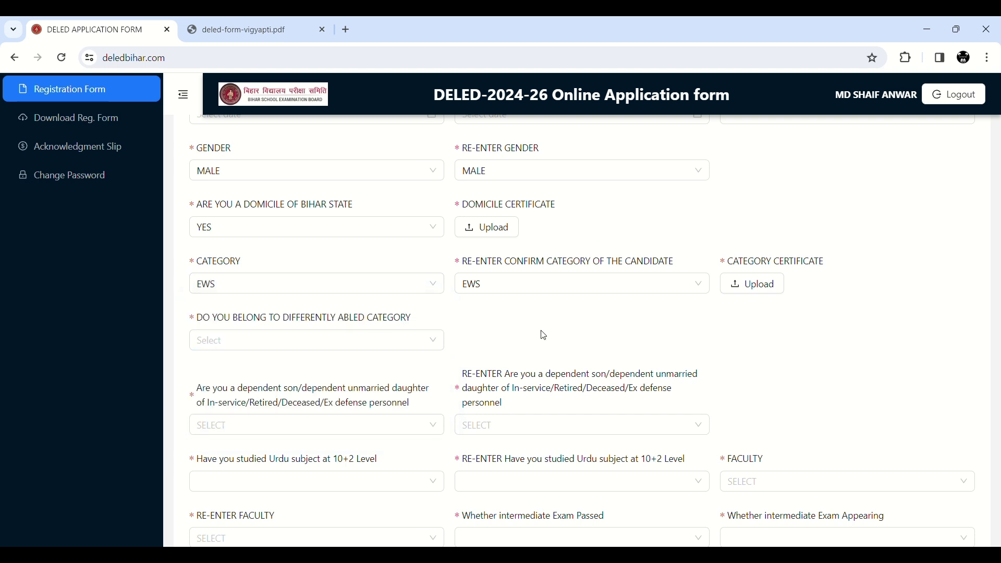
Answer NO to the question about belonging to the differently abled category
scroll(537, 333, down, 1)
scroll(358, 315, down, 1)
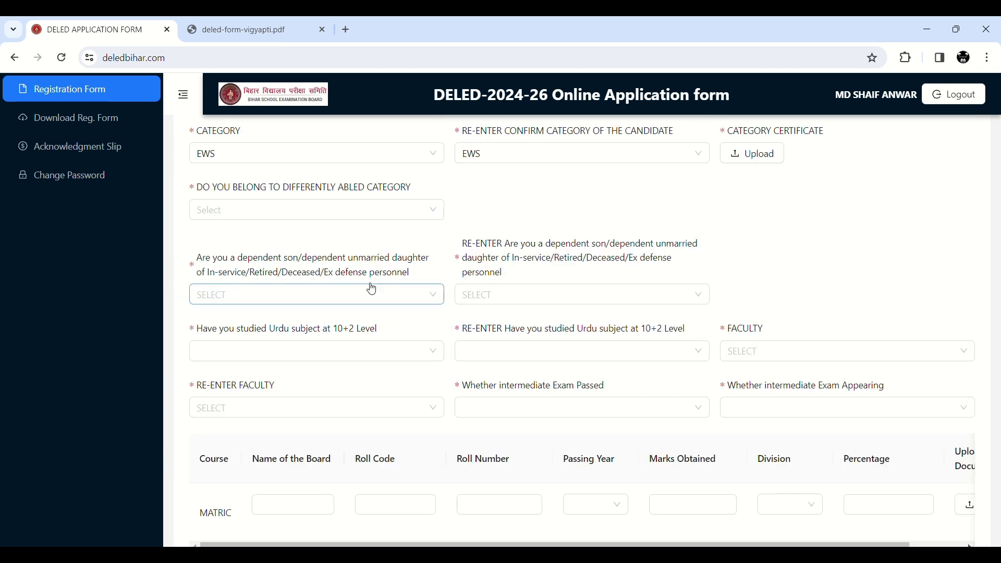
click(227, 211)
click(208, 257)
scroll(245, 234, down, 1)
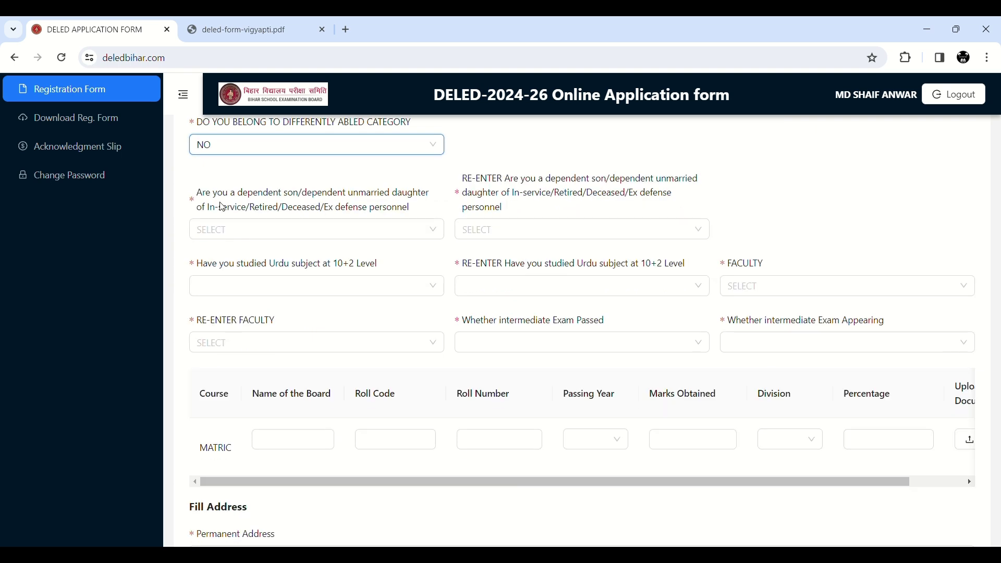
Answer NO to being a dependent of defense personnel, in both the question and its re-entry
scroll(430, 46, up, 1)
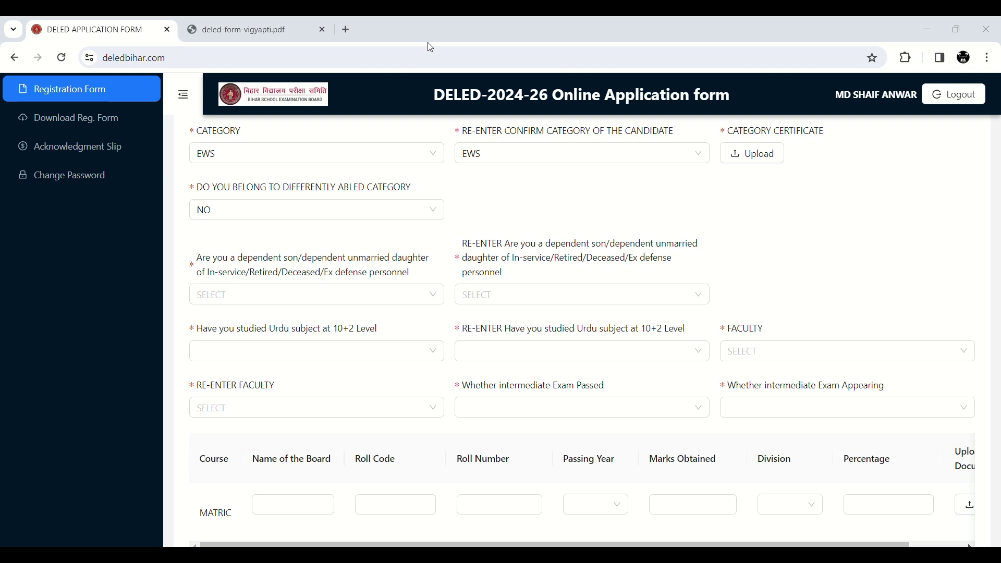
click(289, 301)
click(227, 344)
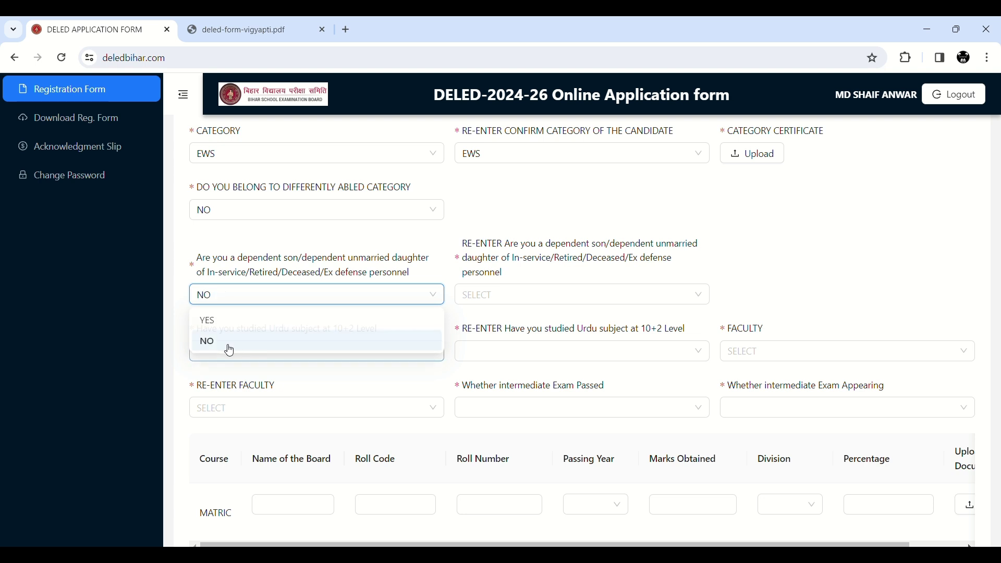
click(526, 295)
click(480, 342)
Answer NO to having studied Urdu at 10+2 level, in both the question and its re-entry
scroll(440, 286, down, 1)
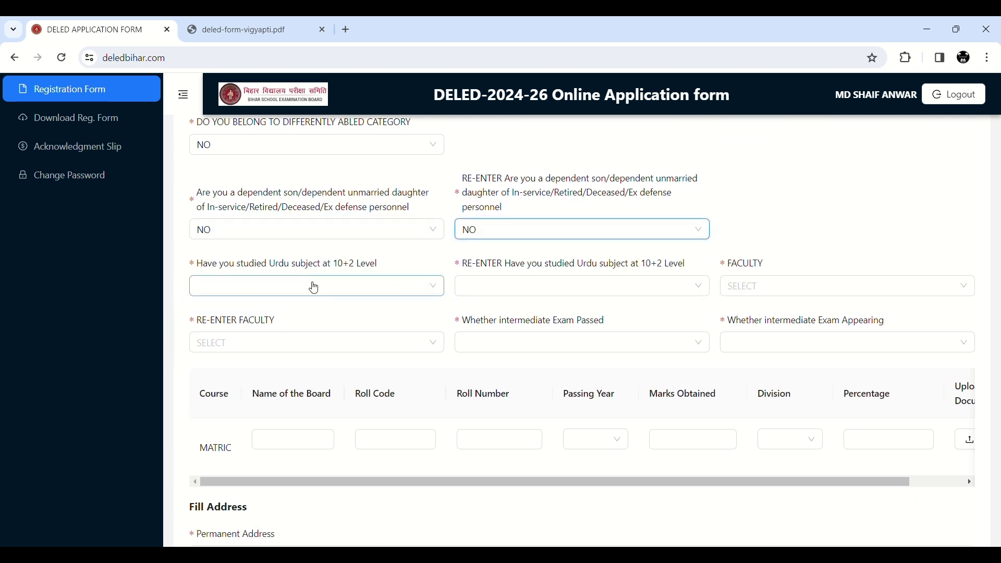
drag(195, 269, 322, 275)
click(322, 284)
scroll(356, 268, down, 1)
click(321, 221)
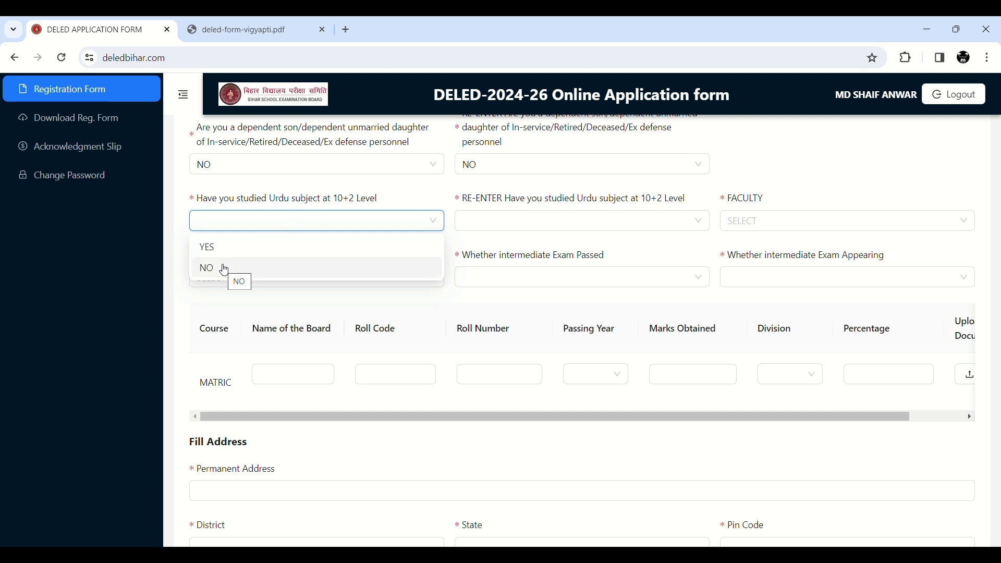
click(224, 270)
click(529, 221)
click(485, 270)
Set the faculty and its re-entry to SCIENCE, and answer YES to whether the intermediate exam was passed
click(782, 225)
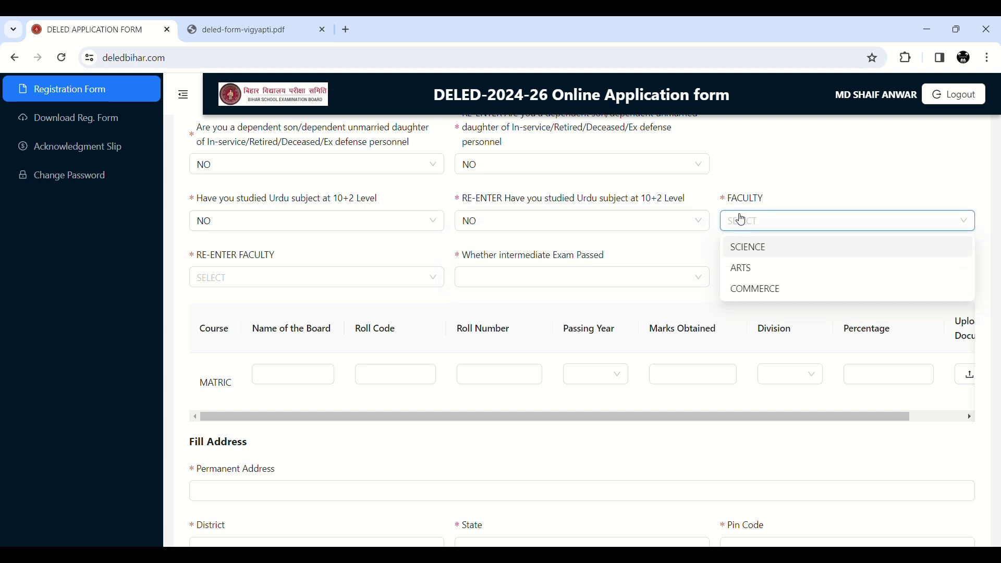
click(773, 217)
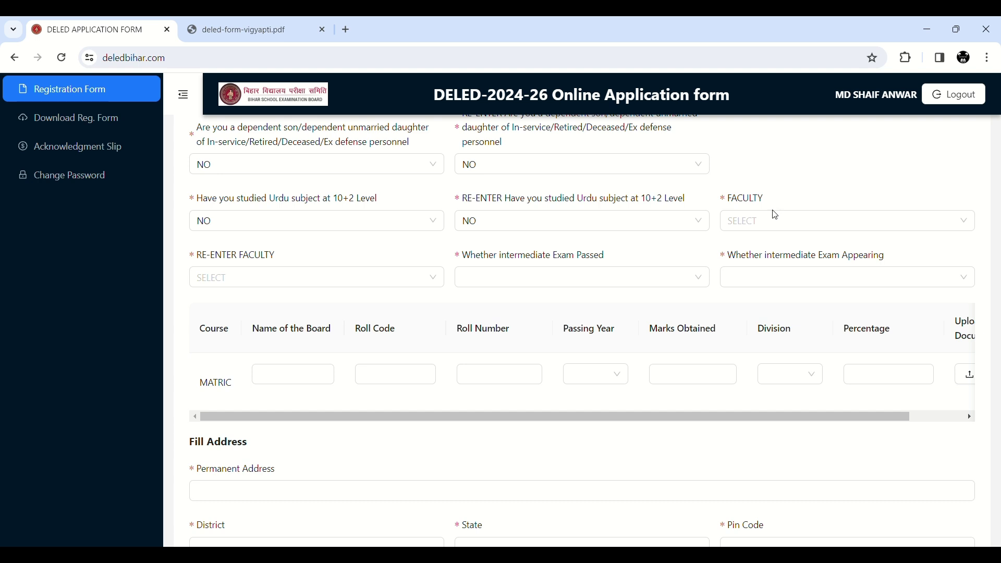
click(775, 227)
scroll(776, 227, down, 1)
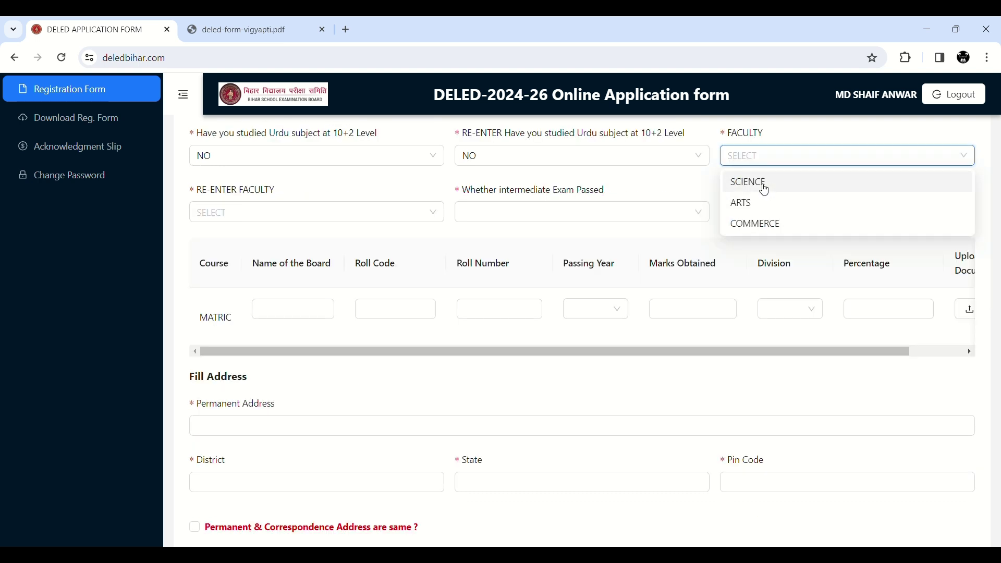
click(765, 190)
click(238, 217)
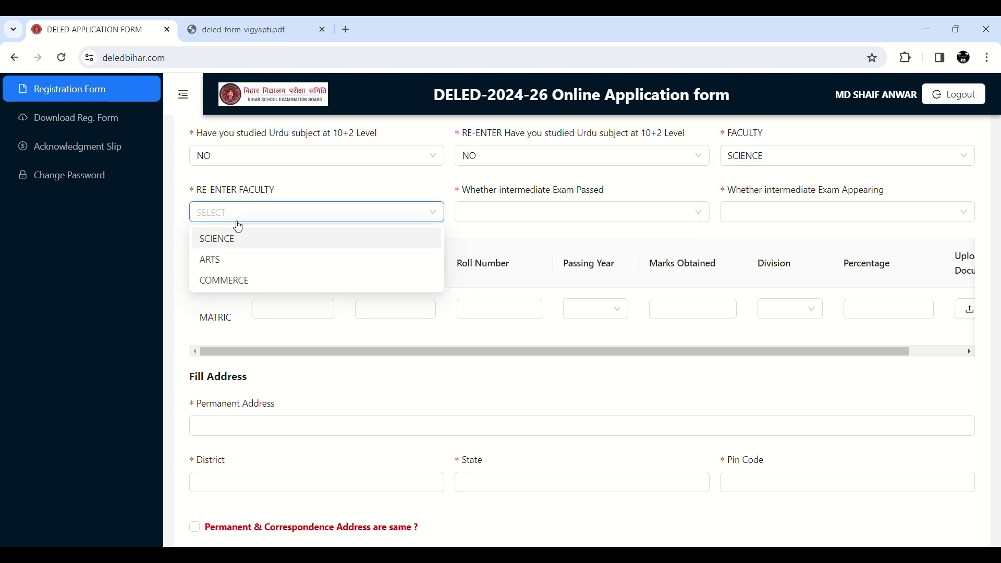
click(227, 241)
click(571, 211)
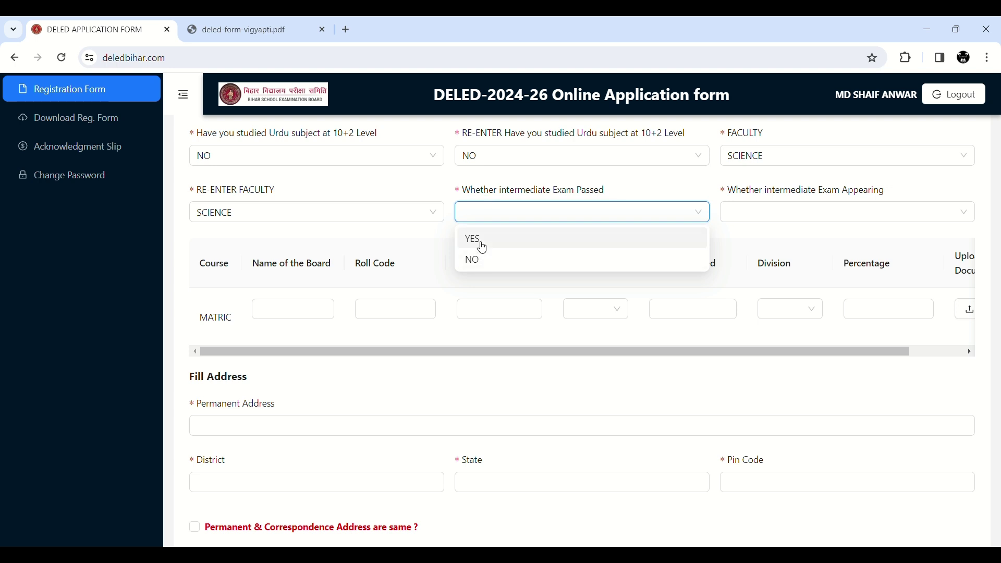
click(483, 243)
Examine the matric row's fields, from the board name and roll details to division, percentage and document upload
scroll(509, 240, down, 1)
click(315, 236)
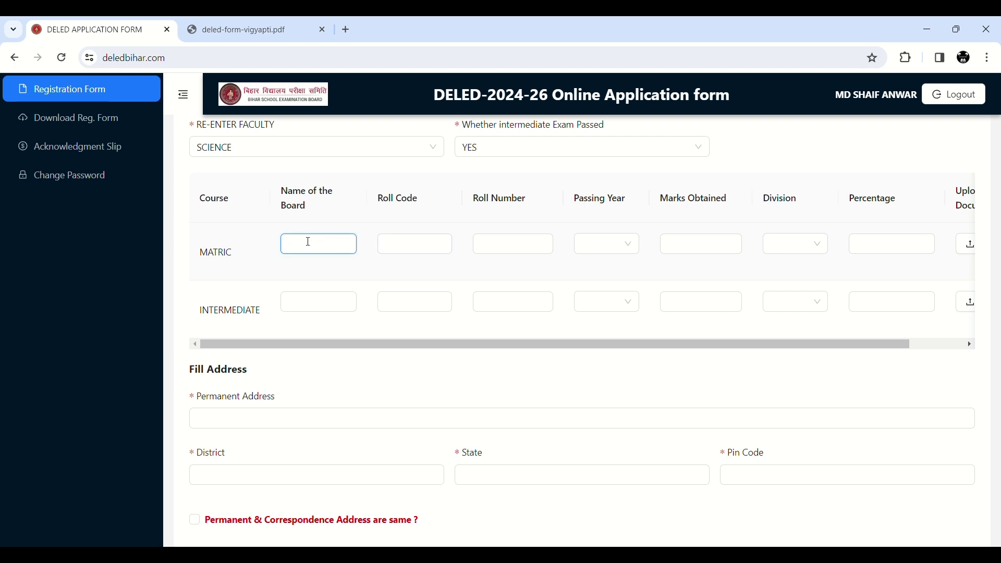
click(417, 245)
click(502, 246)
click(588, 244)
click(699, 241)
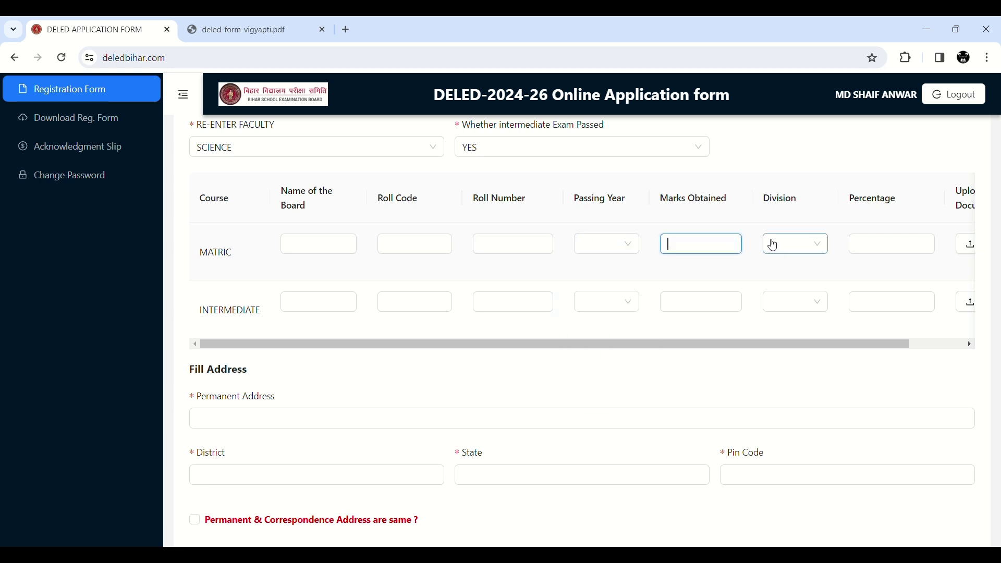
click(777, 246)
click(777, 247)
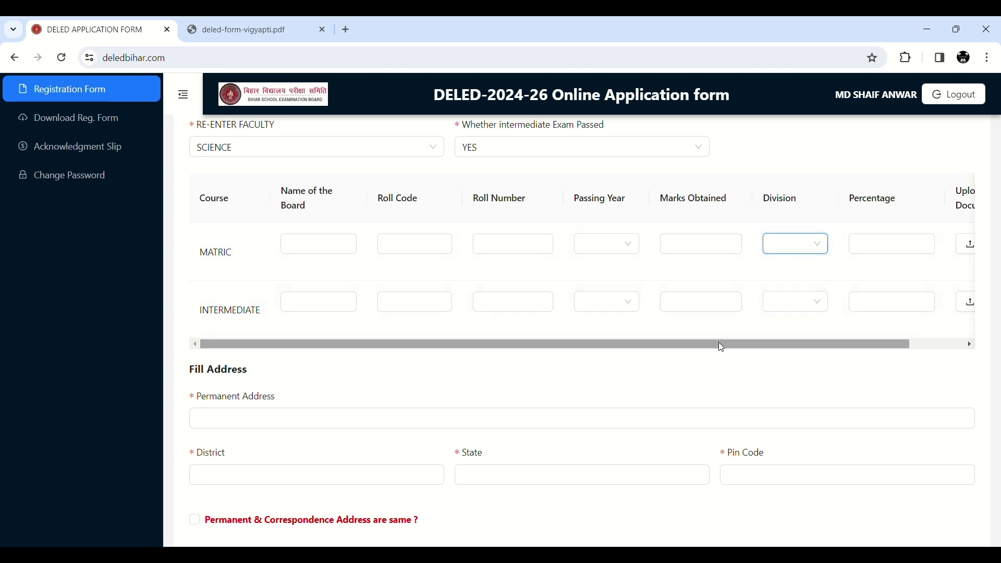
drag(719, 345, 885, 360)
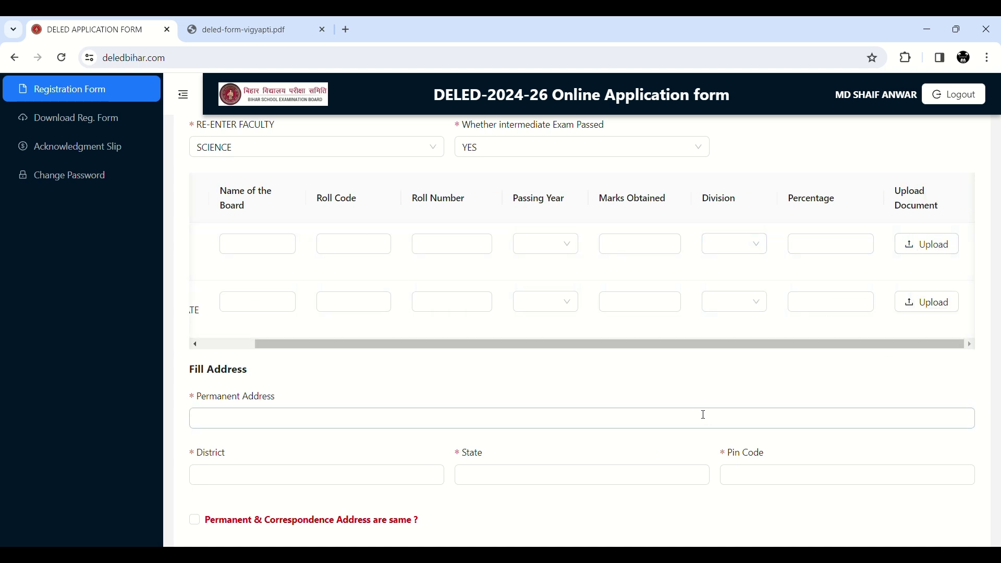
drag(681, 351, 438, 351)
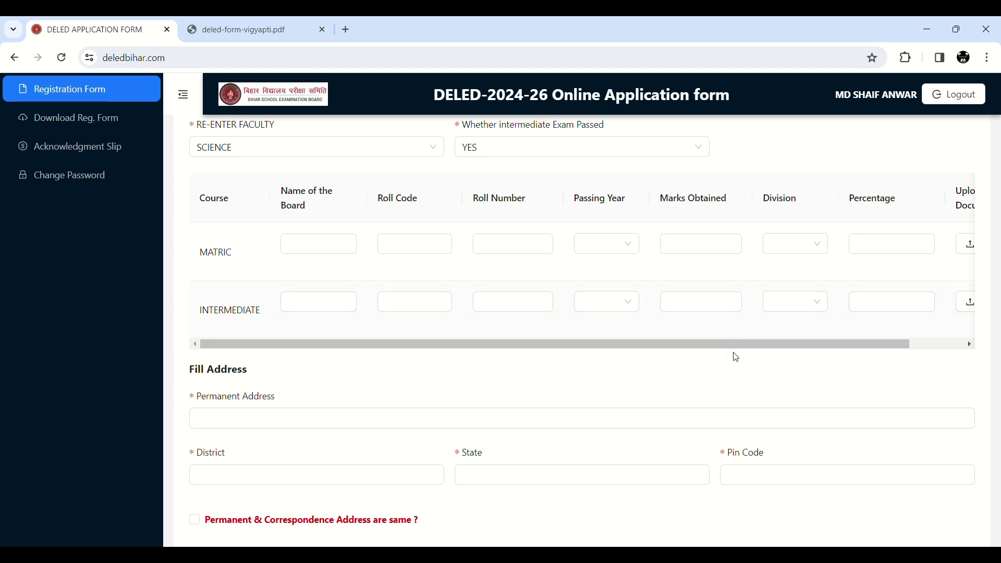
drag(727, 342, 885, 346)
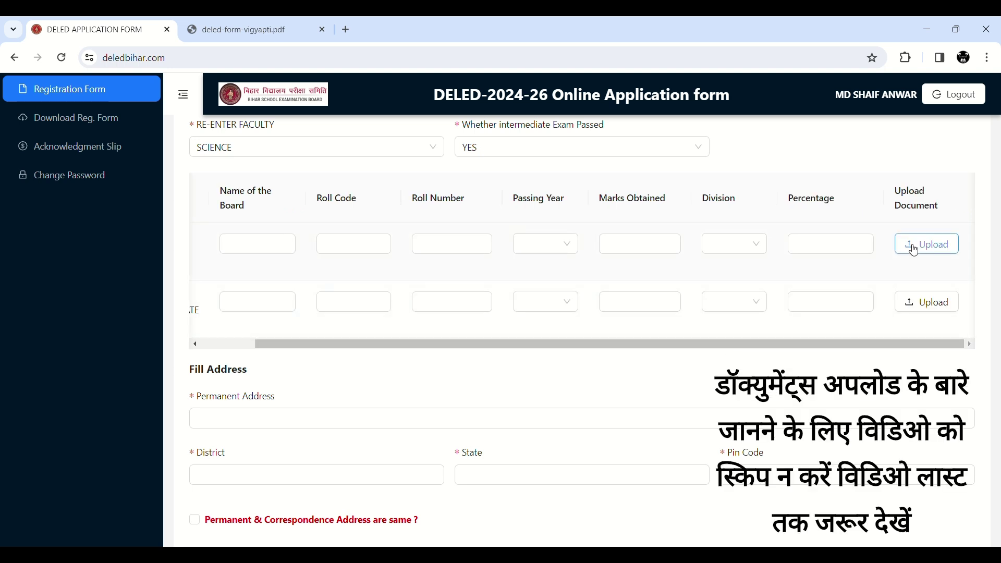
drag(746, 344, 688, 361)
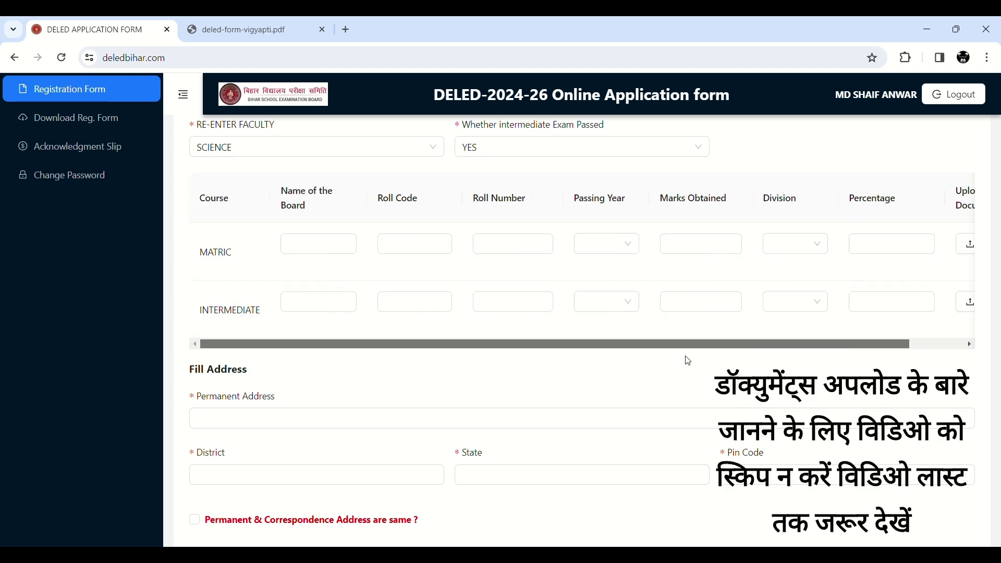
drag(537, 340, 392, 321)
Examine the intermediate row's fields, including board name, roll code, roll number, marks obtained and percentage
click(331, 299)
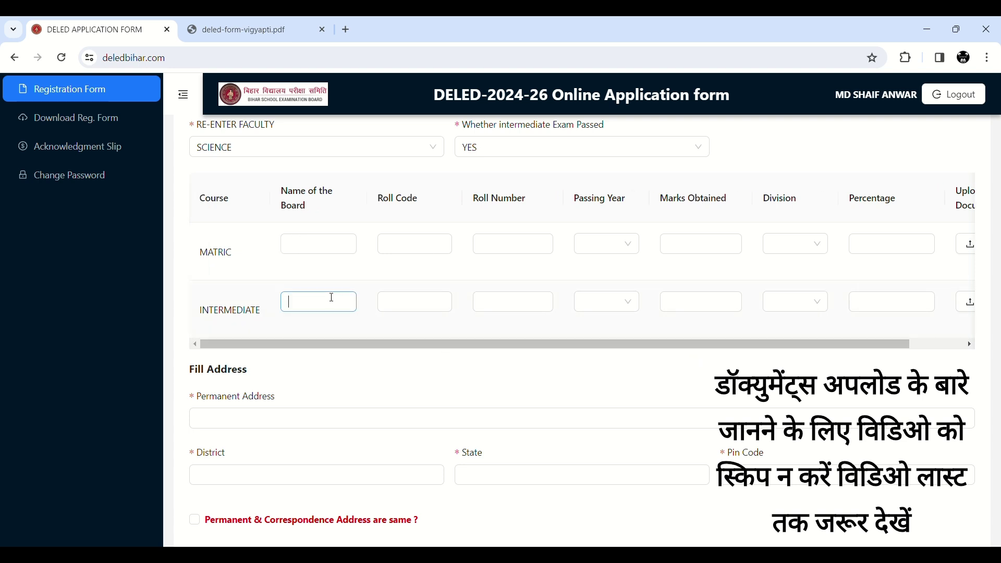
scroll(330, 295, down, 1)
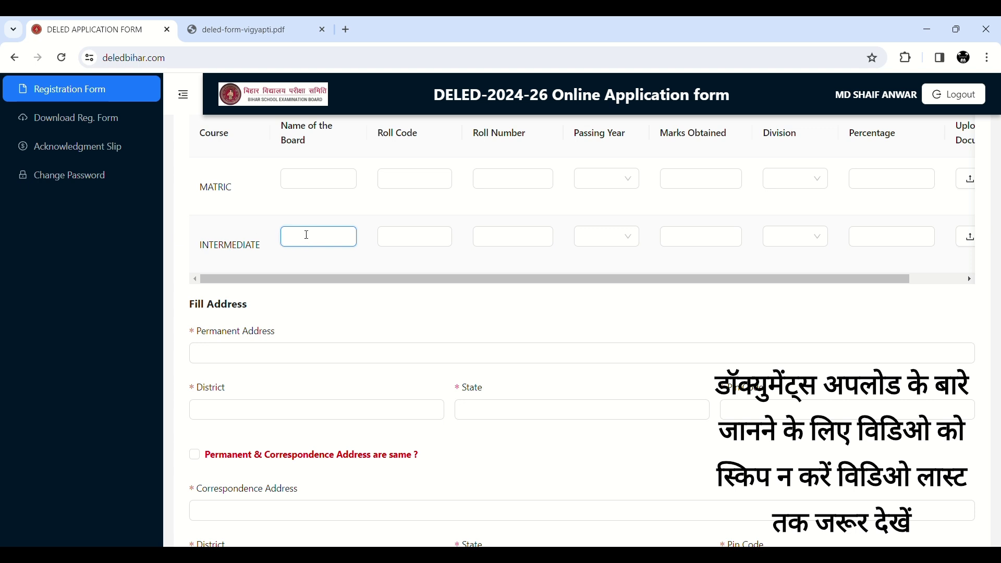
click(393, 237)
click(515, 236)
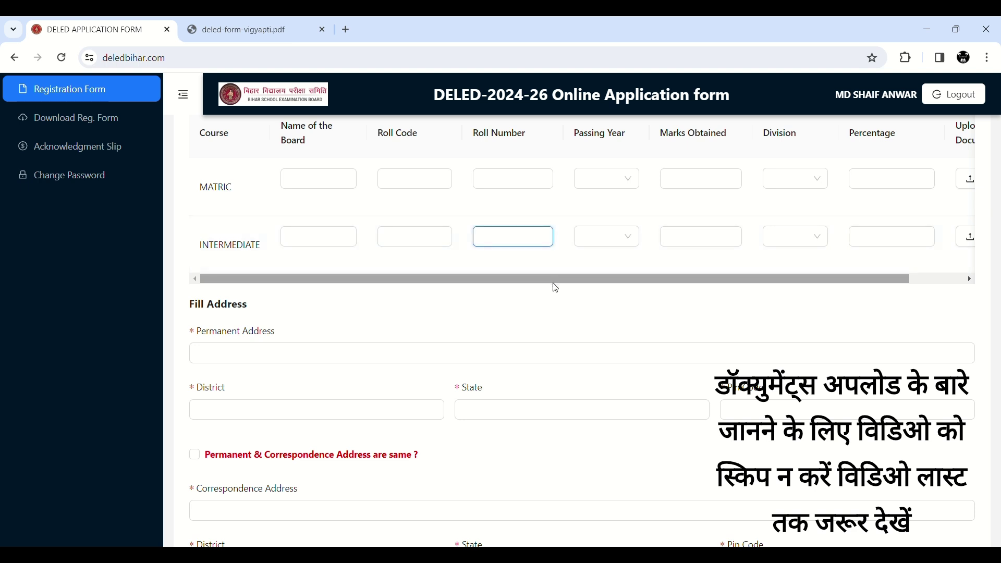
drag(554, 279, 643, 278)
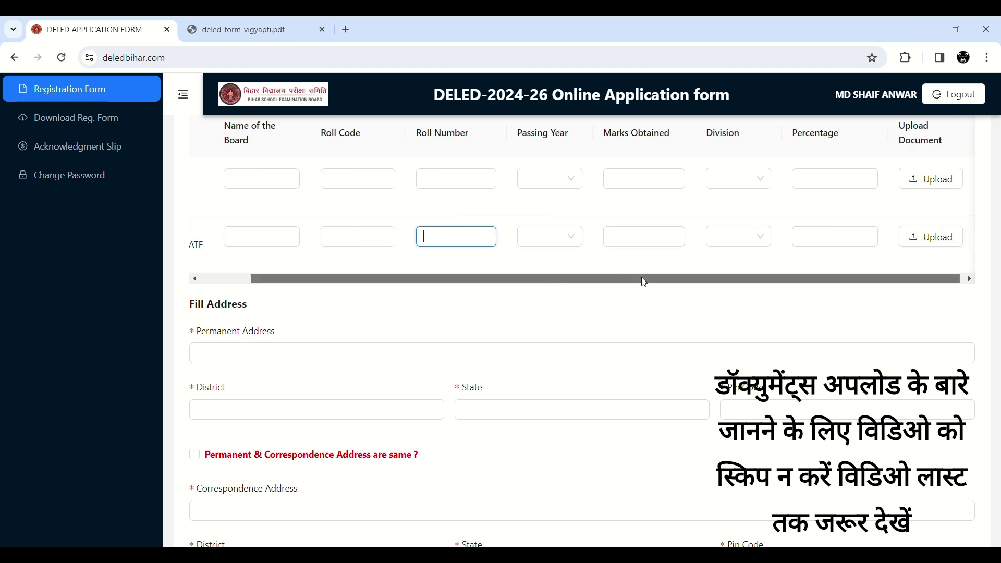
click(644, 236)
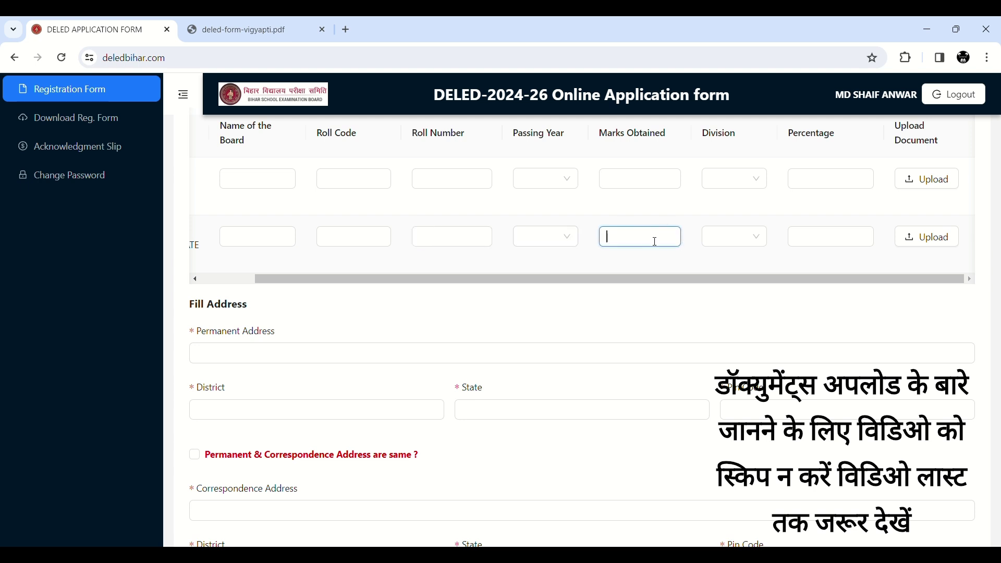
click(833, 237)
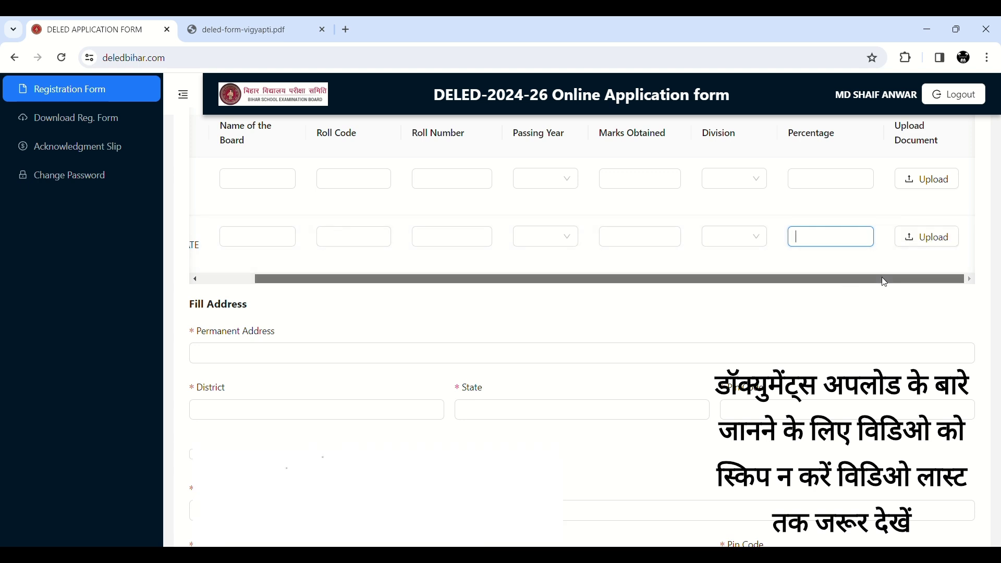
Examine the permanent address fields, including the address line, district, state and pin code
scroll(546, 292, down, 2)
click(216, 222)
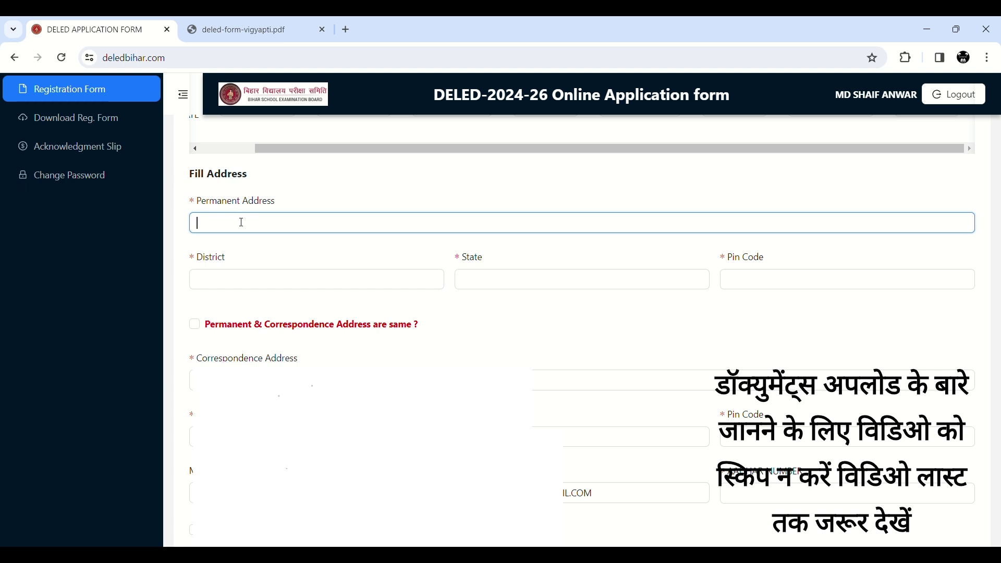
scroll(239, 221, down, 1)
scroll(252, 246, up, 1)
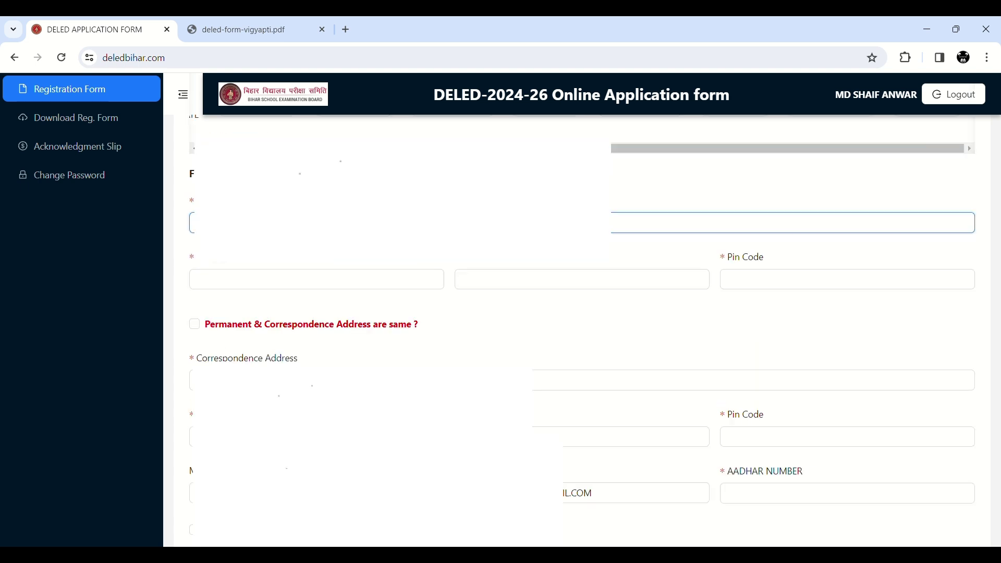
scroll(582, 313, down, 1)
key(Tab)
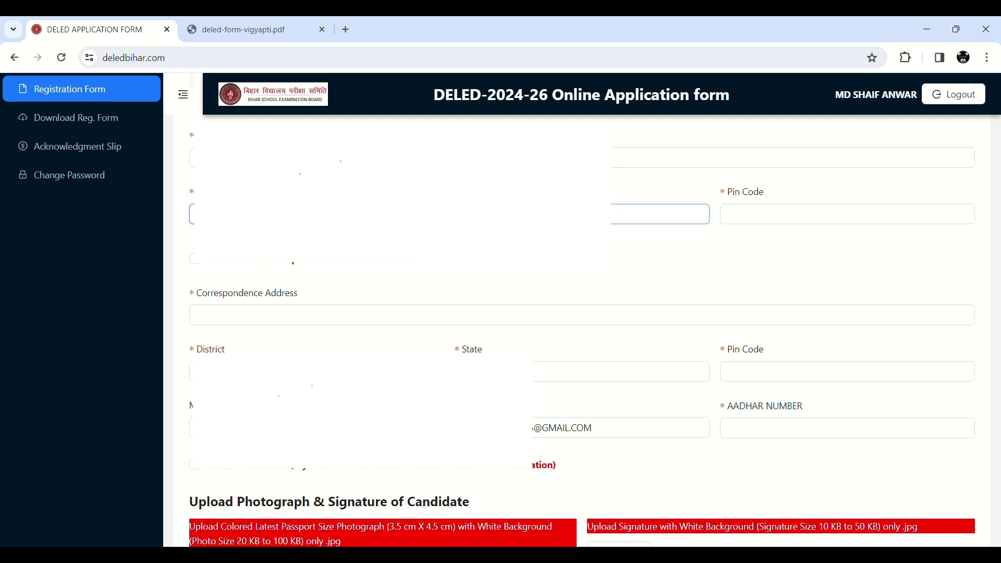
click(858, 218)
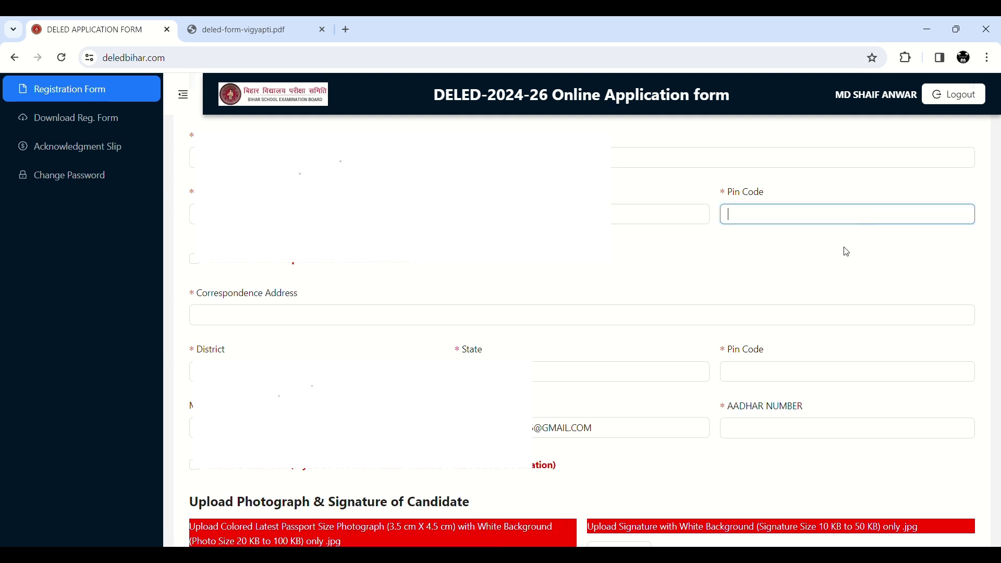
Examine the correspondence address and Aadhaar fields and the upload requirements for the candidate's photograph and signature
scroll(845, 250, down, 1)
scroll(241, 268, up, 2)
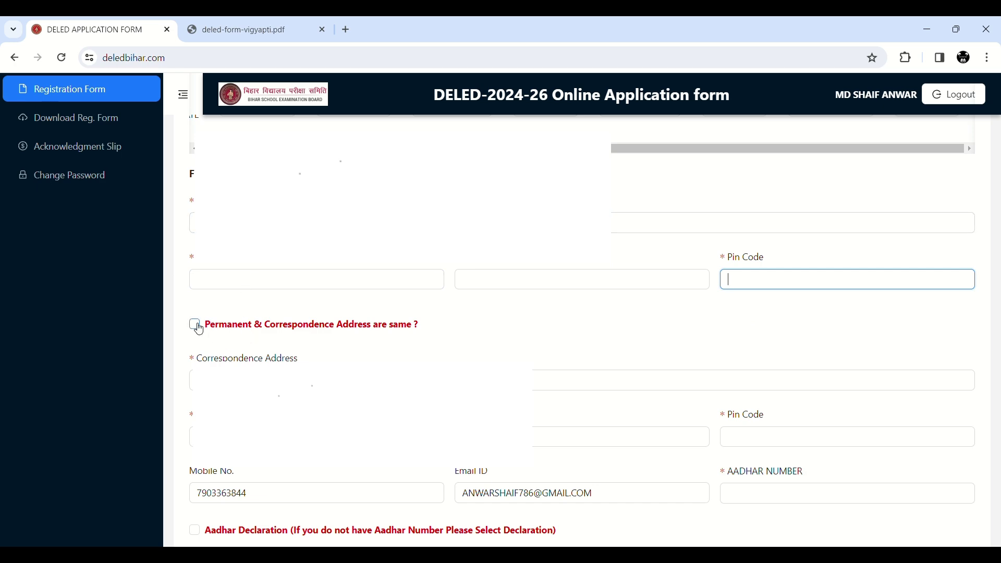
scroll(198, 328, down, 4)
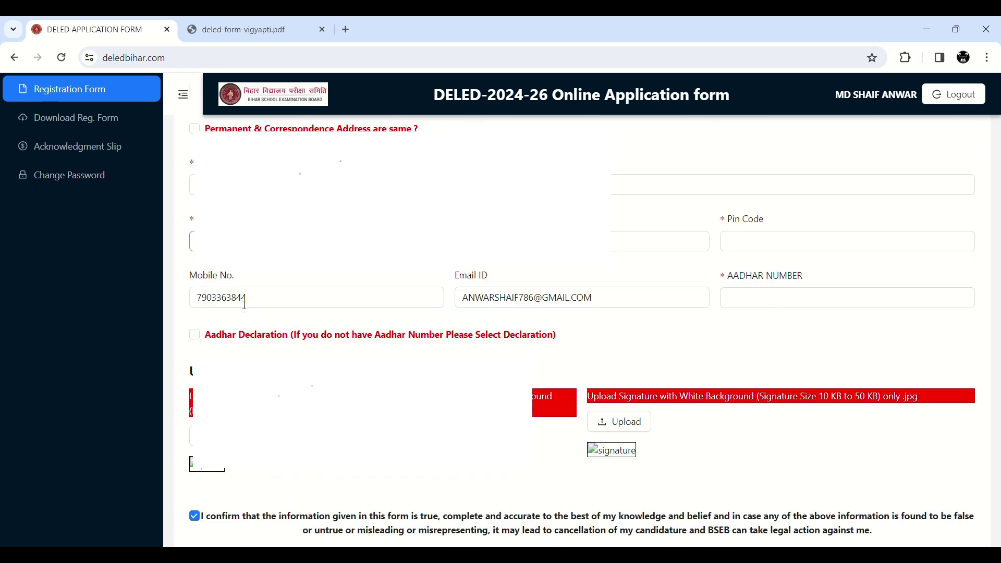
scroll(512, 301, down, 2)
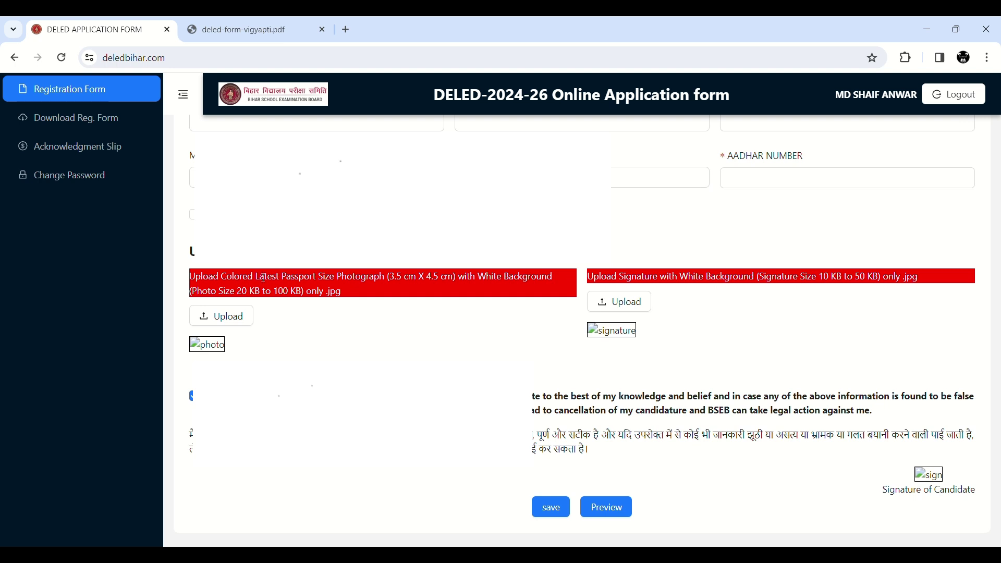
double_click(191, 252)
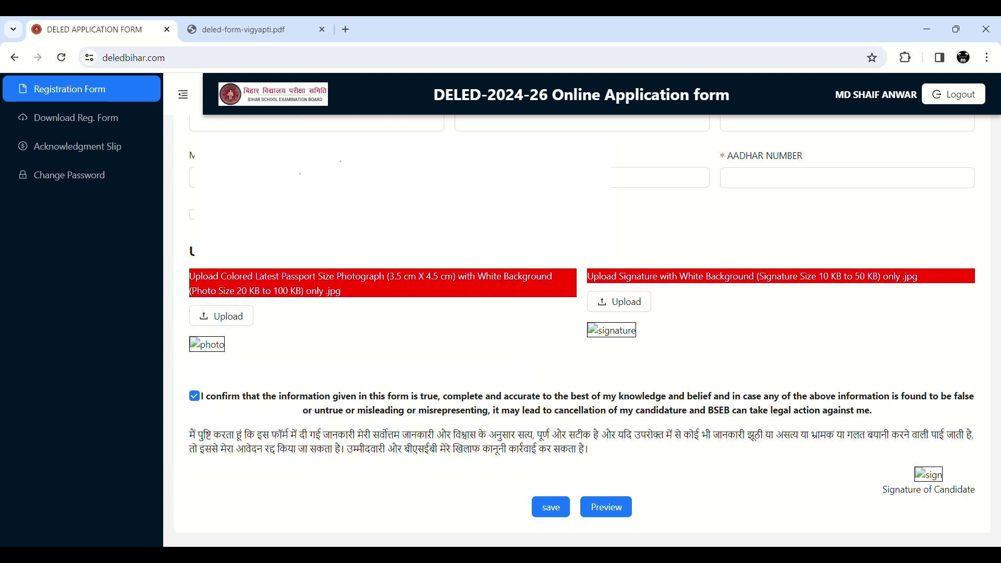
drag(190, 276, 417, 282)
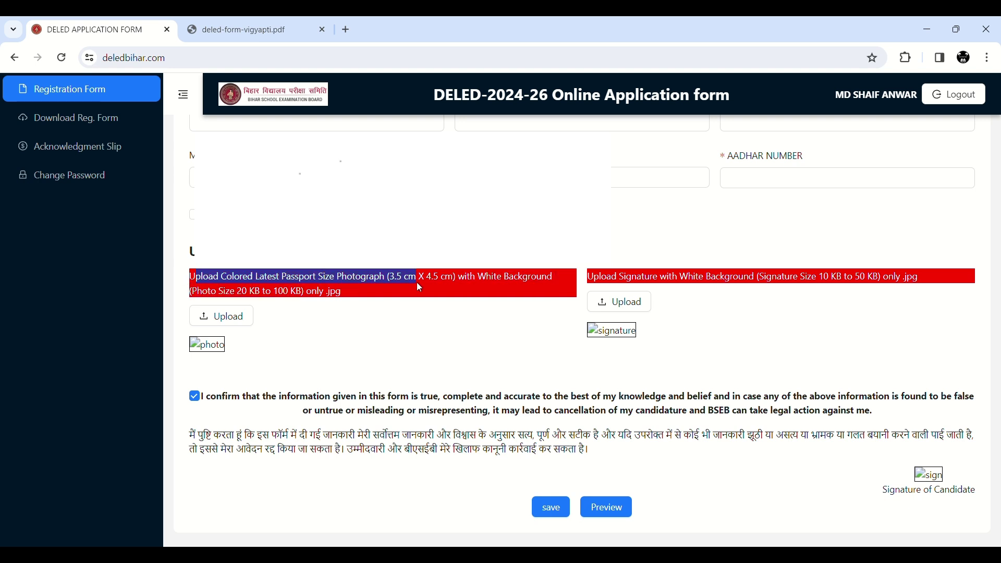
click(417, 282)
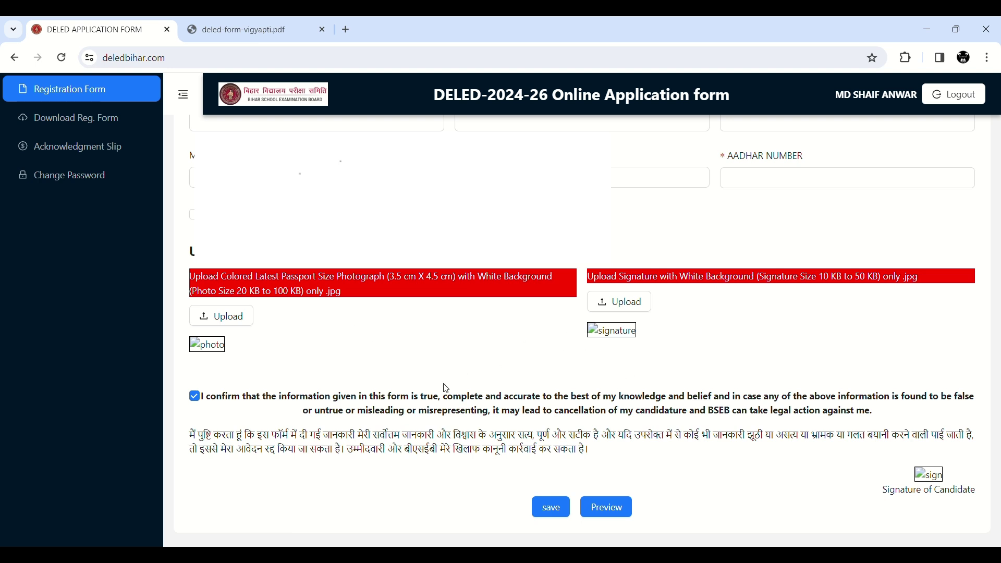
Save the application form
click(550, 507)
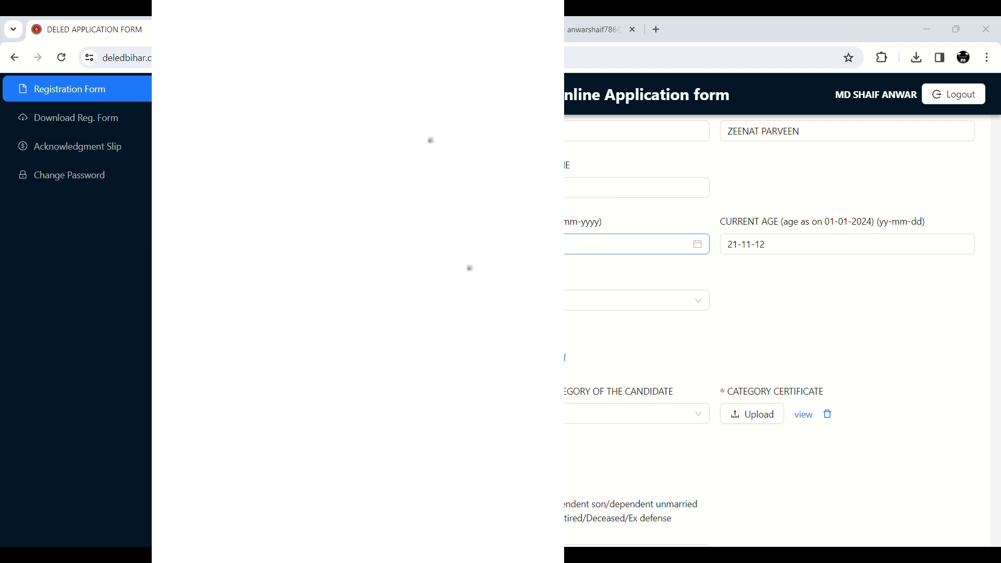
Review the filled-in application form, including age, category certificate, faculty, exam marks, uploaded documents, address and signature
click(645, 270)
scroll(645, 271, down, 1)
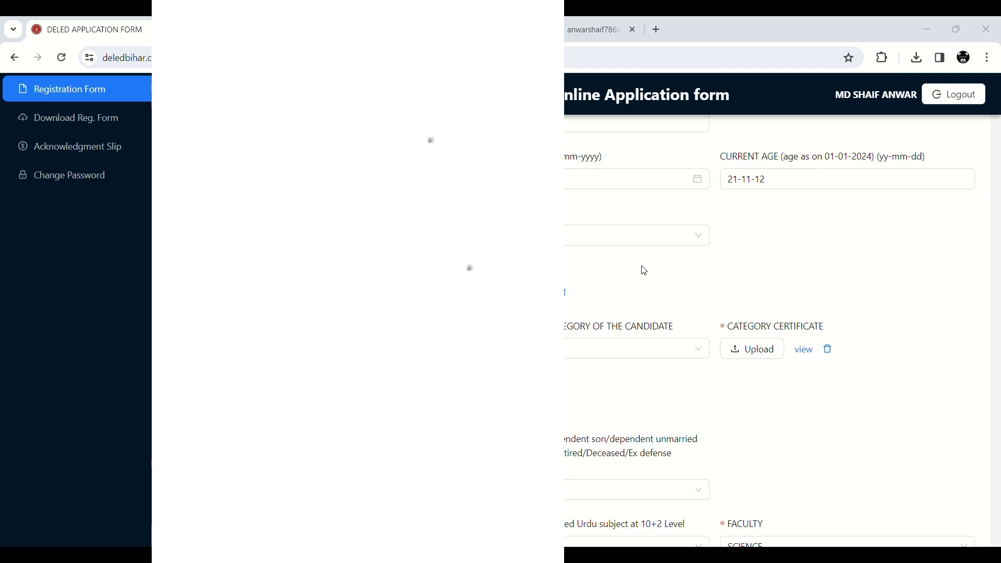
scroll(645, 271, down, 20)
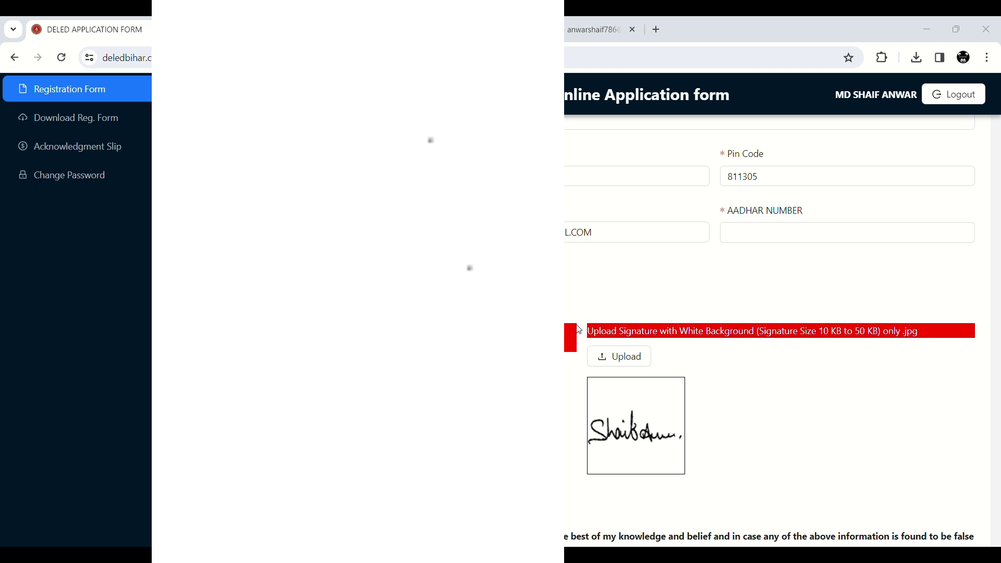
scroll(580, 330, up, 8)
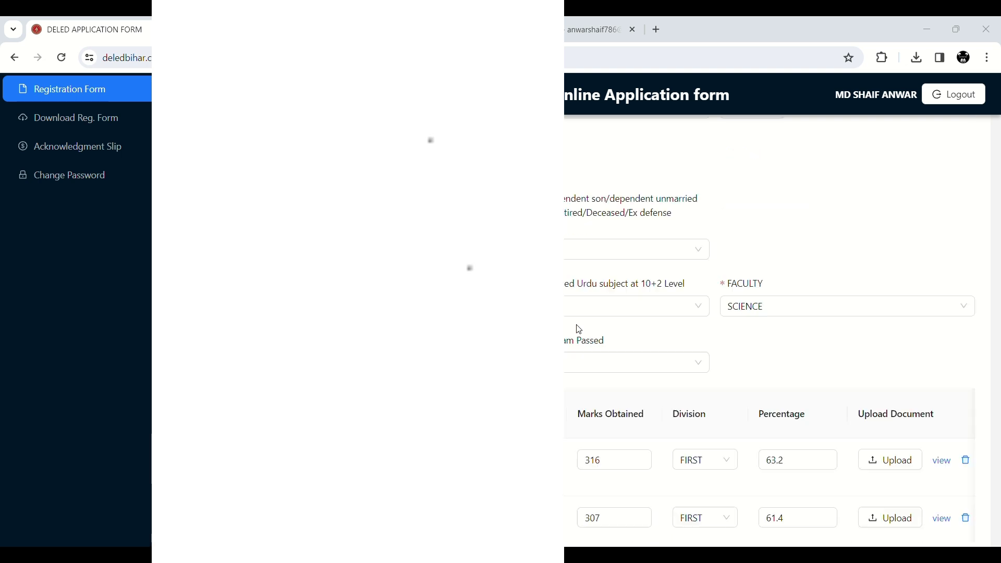
scroll(581, 329, down, 2)
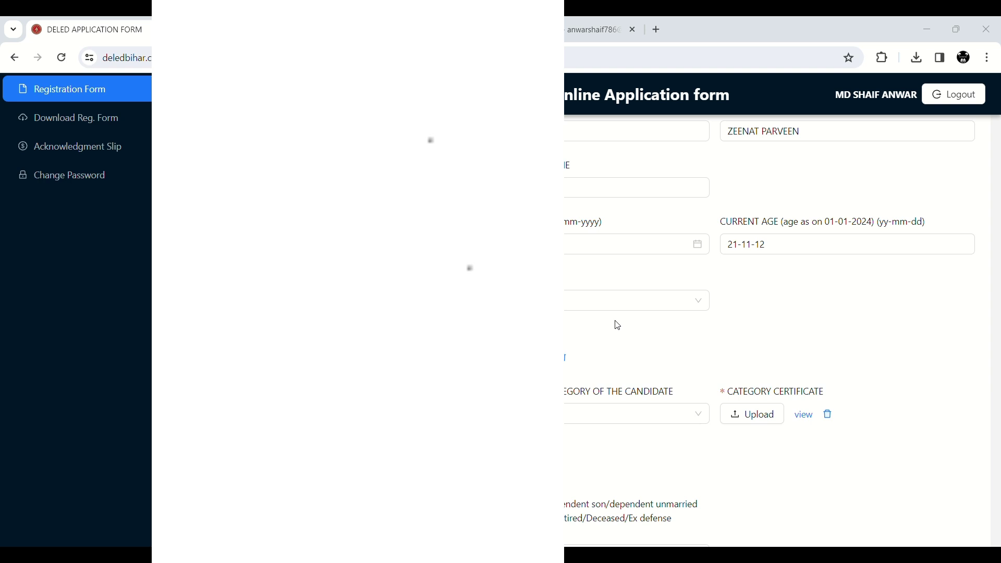
scroll(617, 324, down, 1)
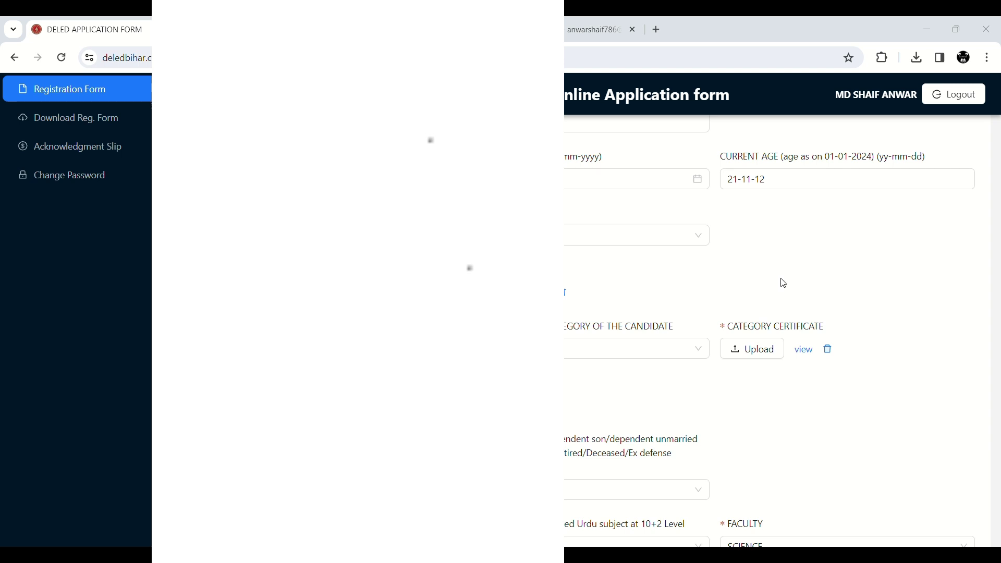
scroll(858, 290, down, 1)
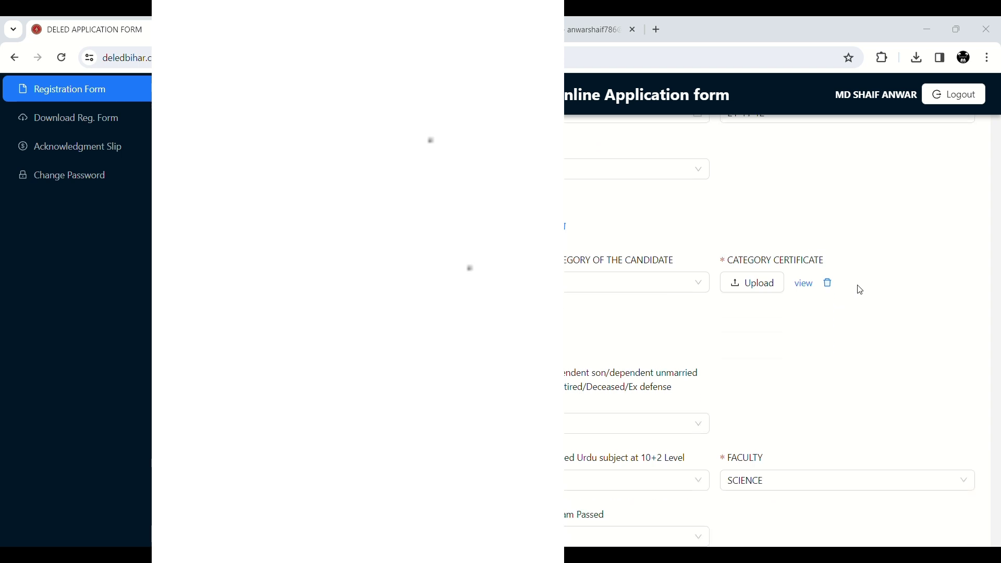
Examine the faculty, the exam passed options and the qualification table's marks, division, percentage and uploaded documents
scroll(861, 290, down, 2)
scroll(861, 290, down, 2)
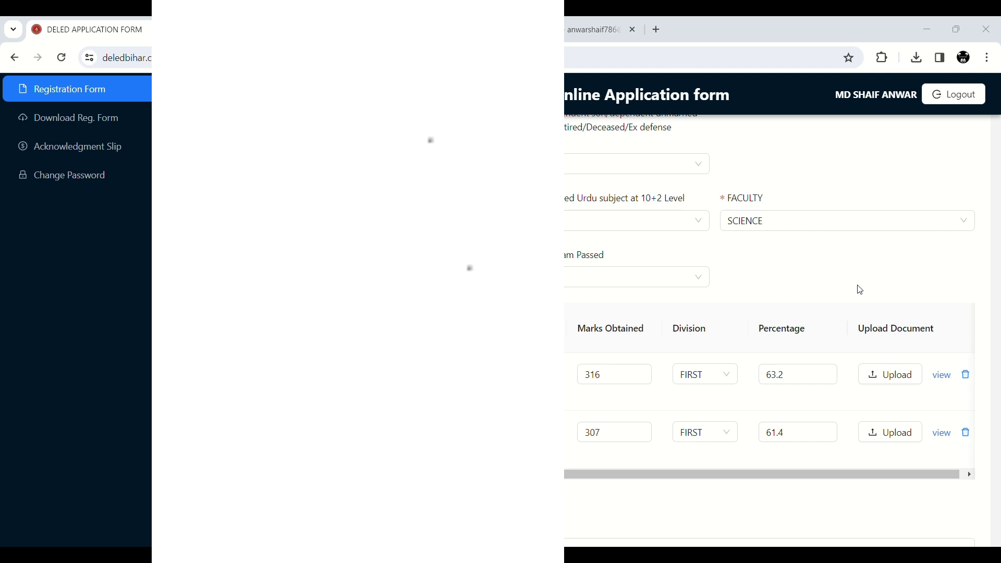
scroll(861, 290, down, 1)
drag(681, 413, 631, 411)
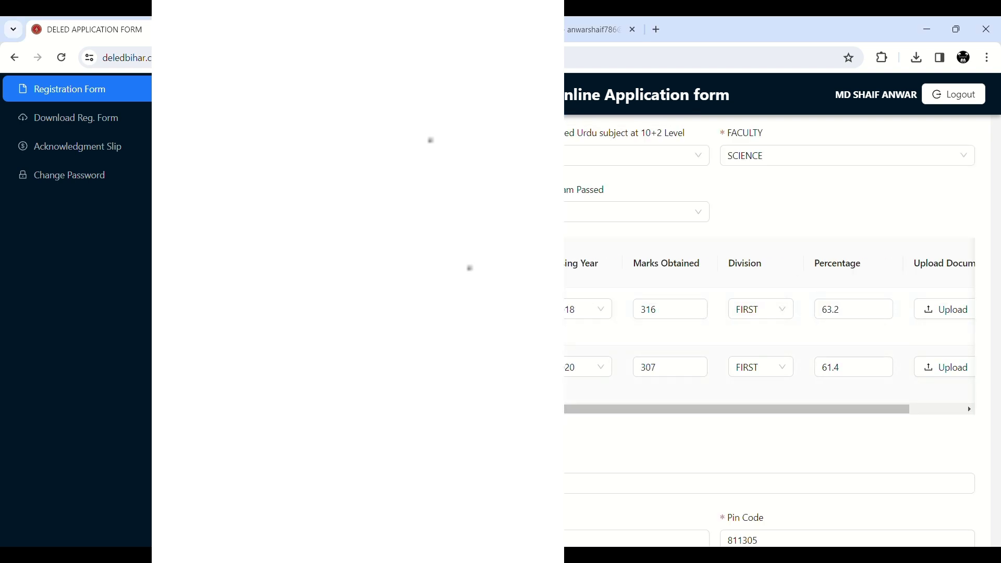
click(969, 409)
click(783, 314)
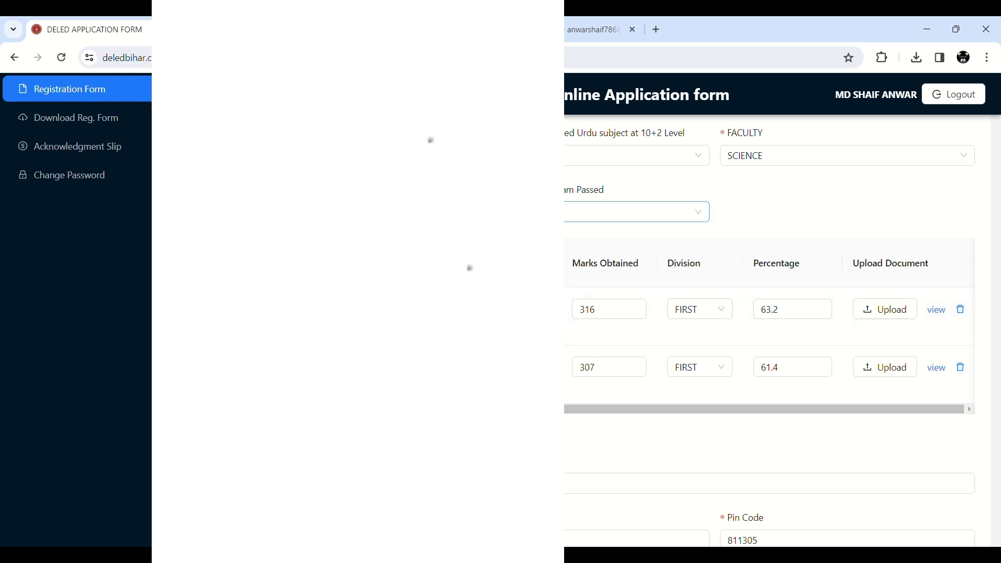
click(537, 212)
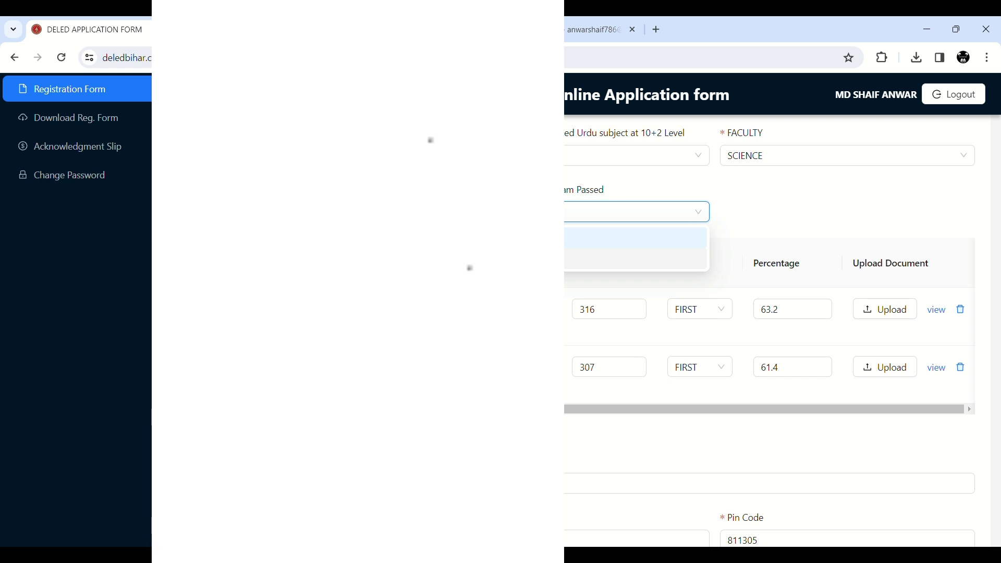
click(797, 220)
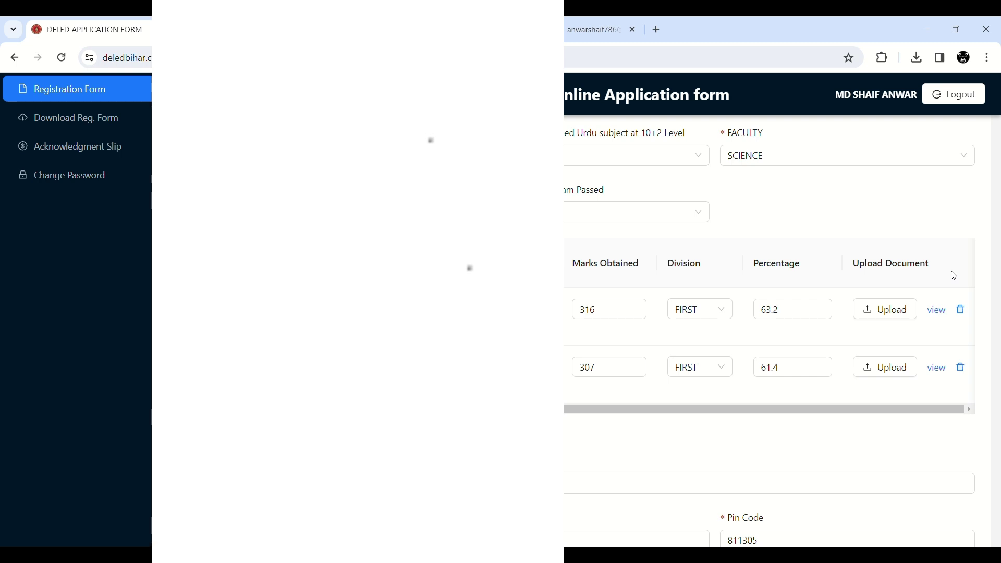
drag(853, 405, 878, 410)
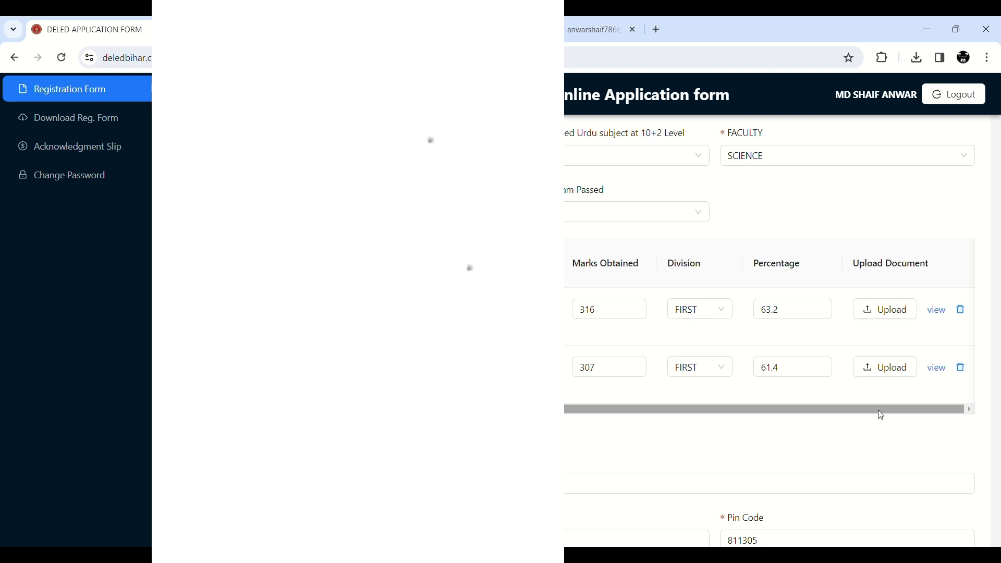
mouse_move(878, 410)
mouse_down()
mouse_move(803, 420)
mouse_move(865, 416)
mouse_up()
Open the application form preview and check its personal, qualification and address details and the declaration
scroll(865, 415, down, 10)
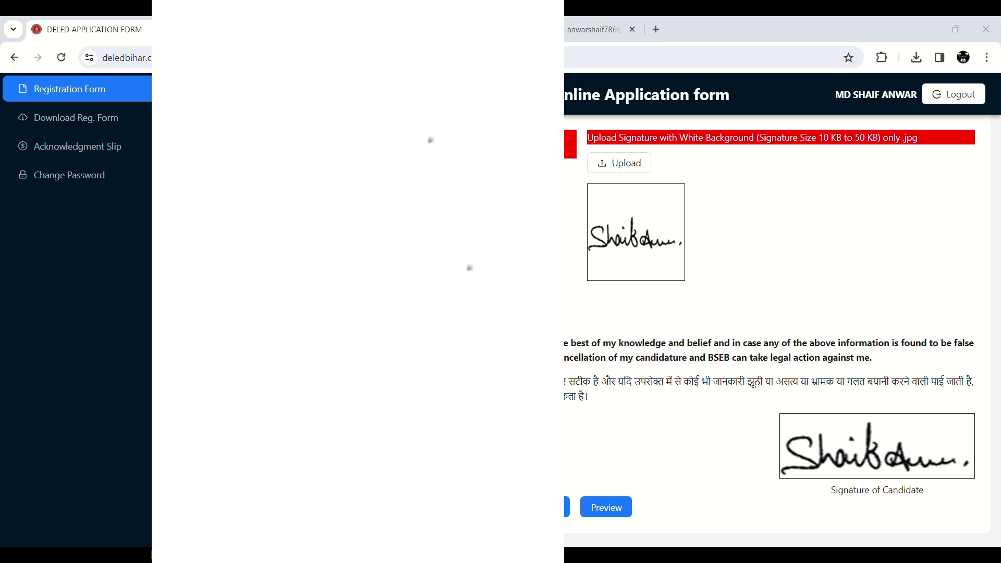
key(Return)
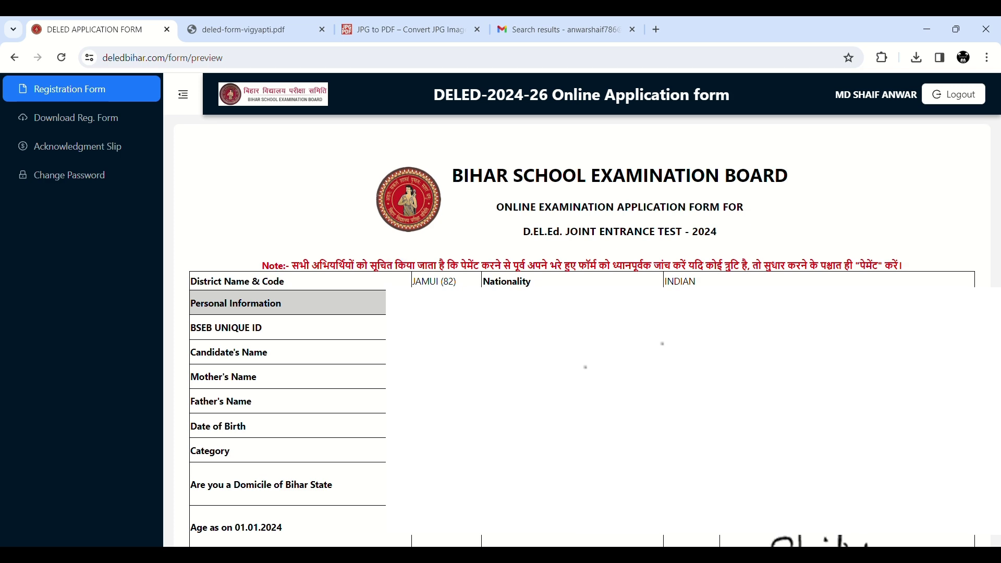
scroll(582, 331, down, 10)
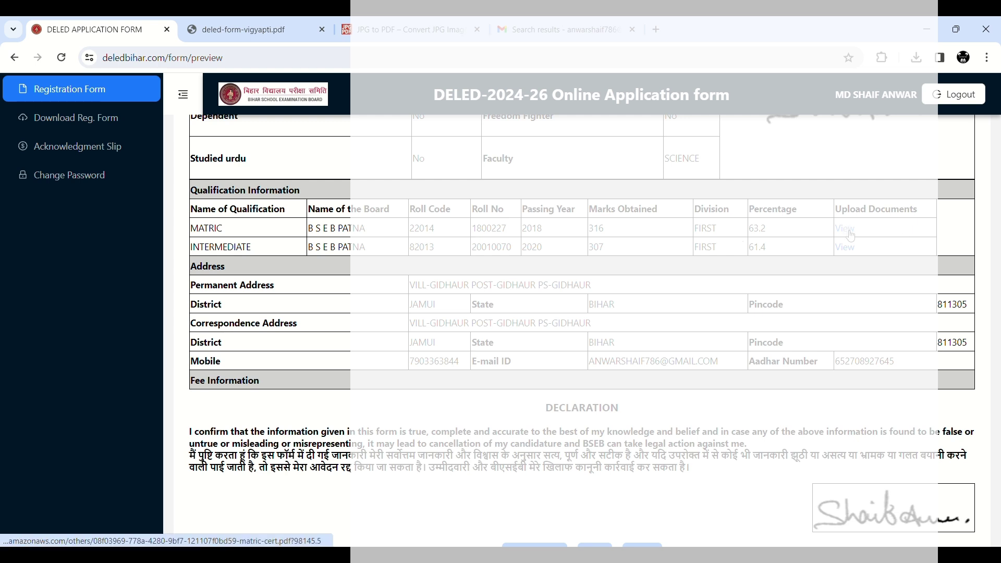
scroll(563, 305, down, 1)
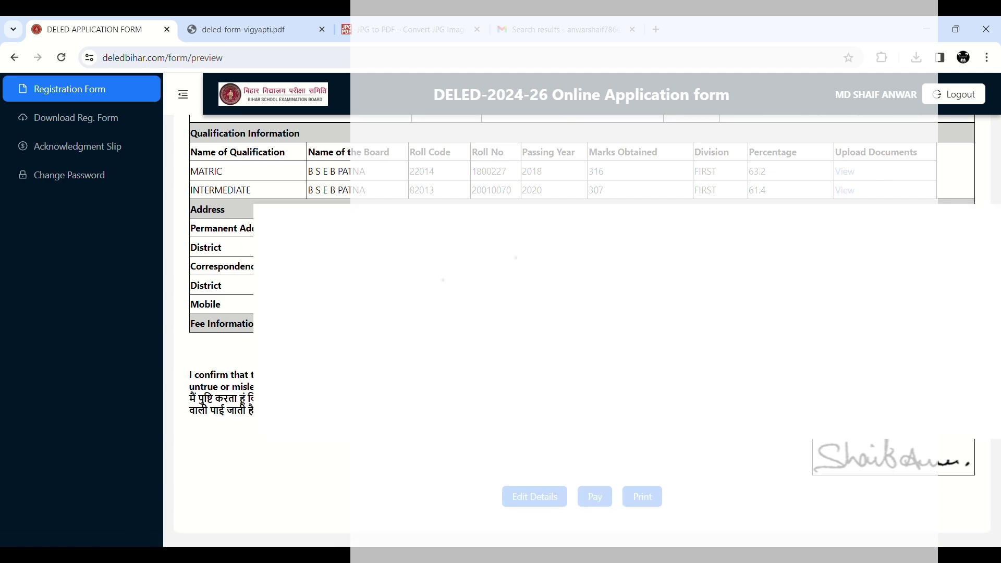
scroll(563, 313, up, 7)
scroll(563, 313, down, 3)
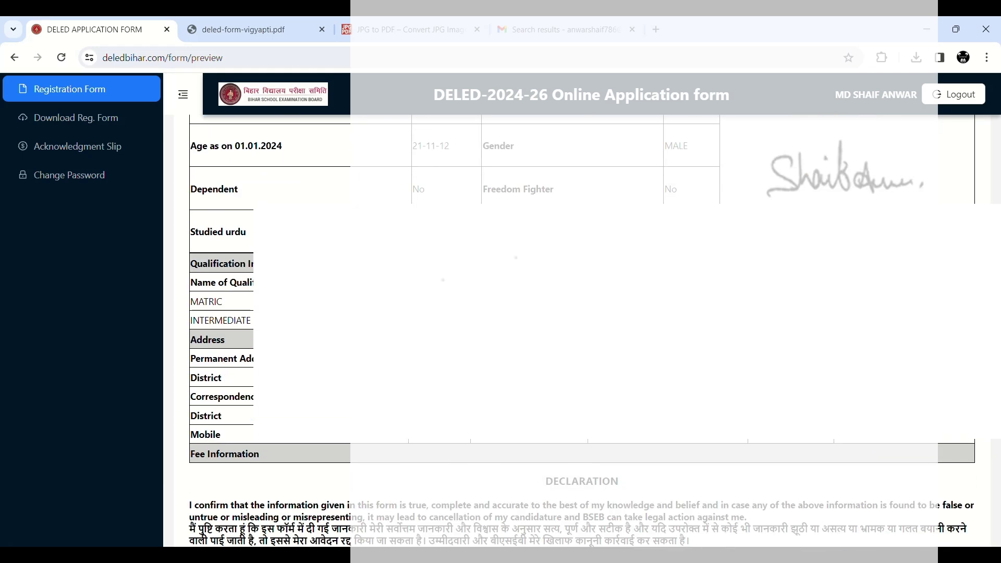
scroll(536, 447, down, 3)
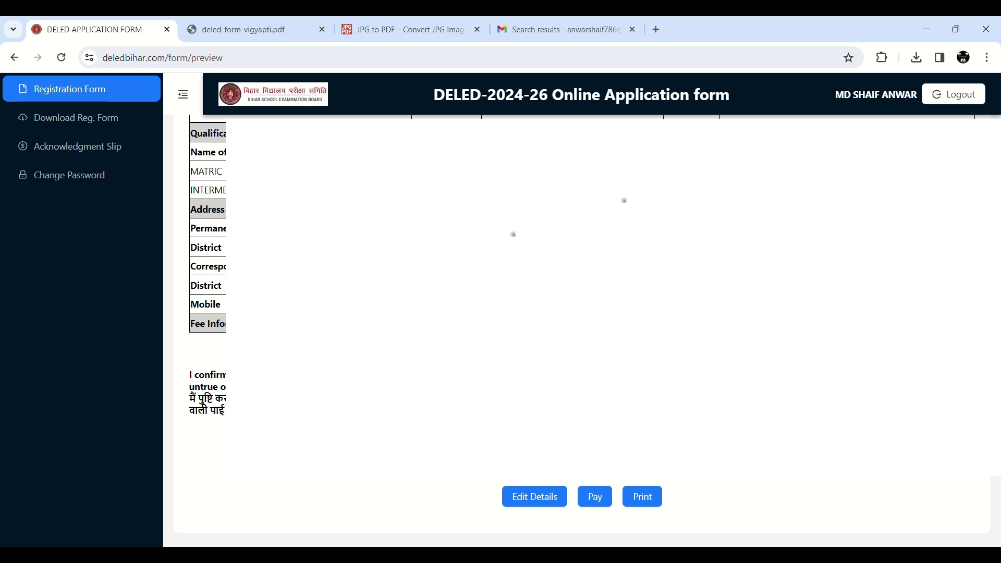
Inspect the print preview of the application form and its print settings, and close it without printing
click(647, 500)
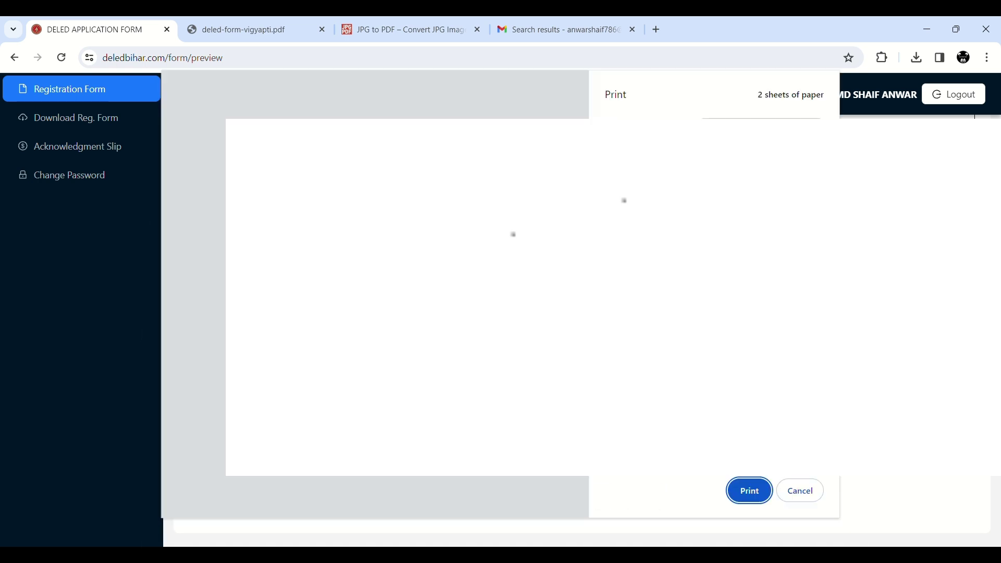
scroll(370, 292, down, 10)
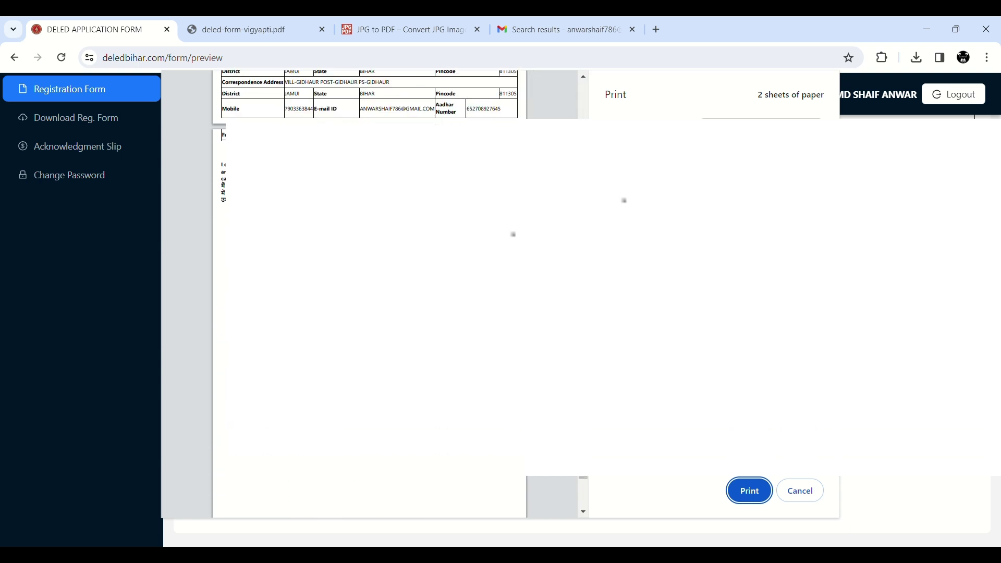
click(714, 251)
scroll(714, 261, down, 2)
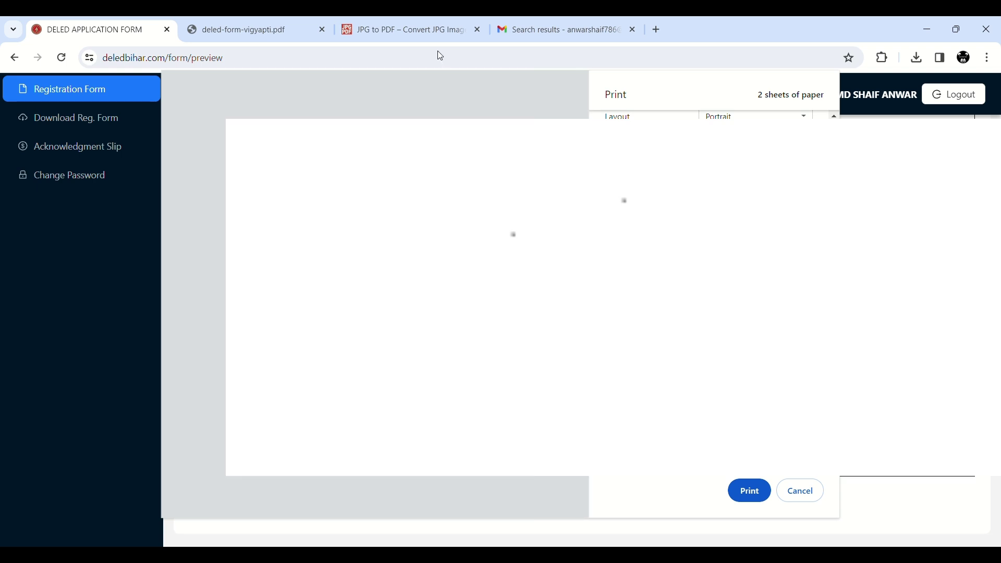
key(Escape)
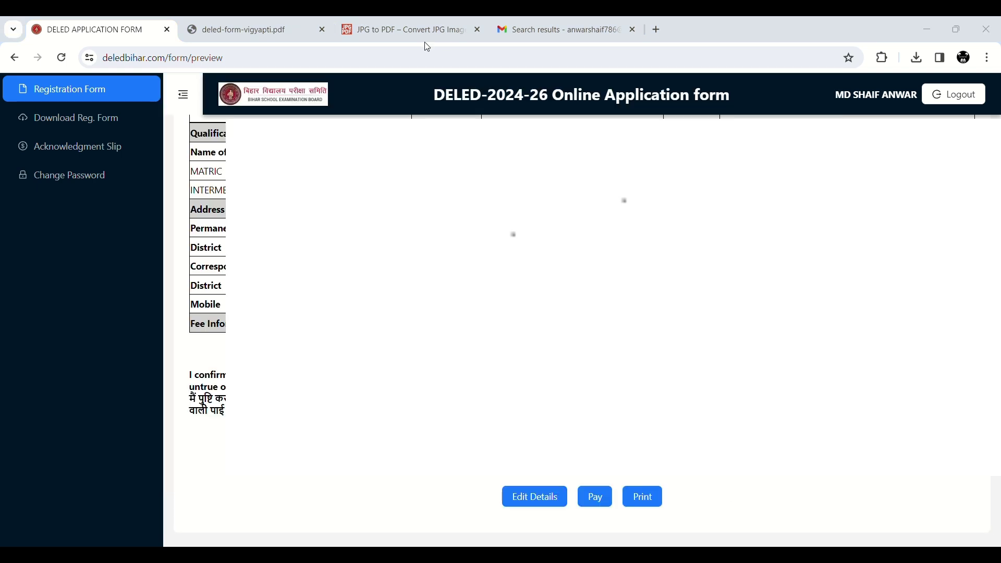
Proceed to the registration fee payment and choose to pay via sabPaisa
click(595, 500)
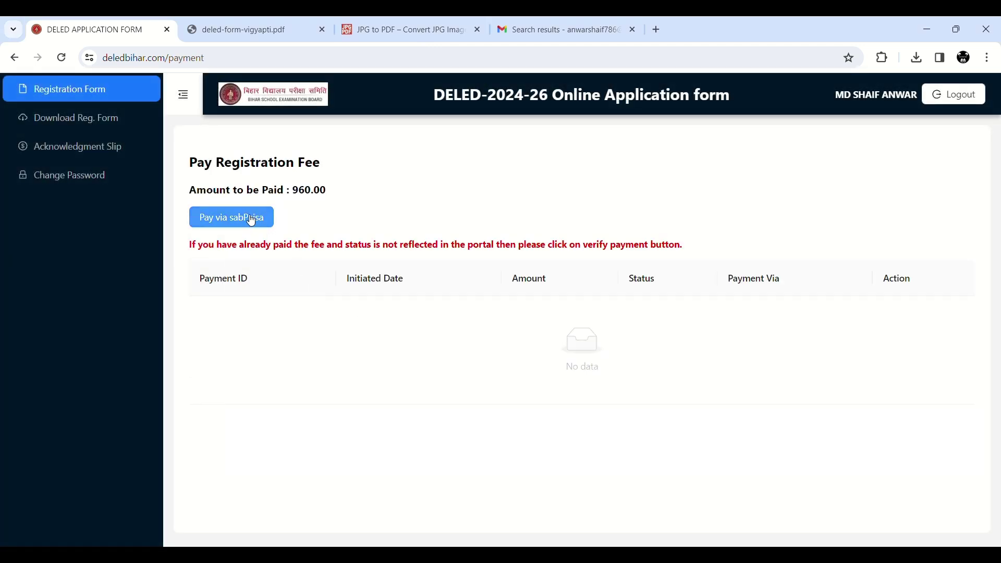
double_click(295, 191)
click(235, 218)
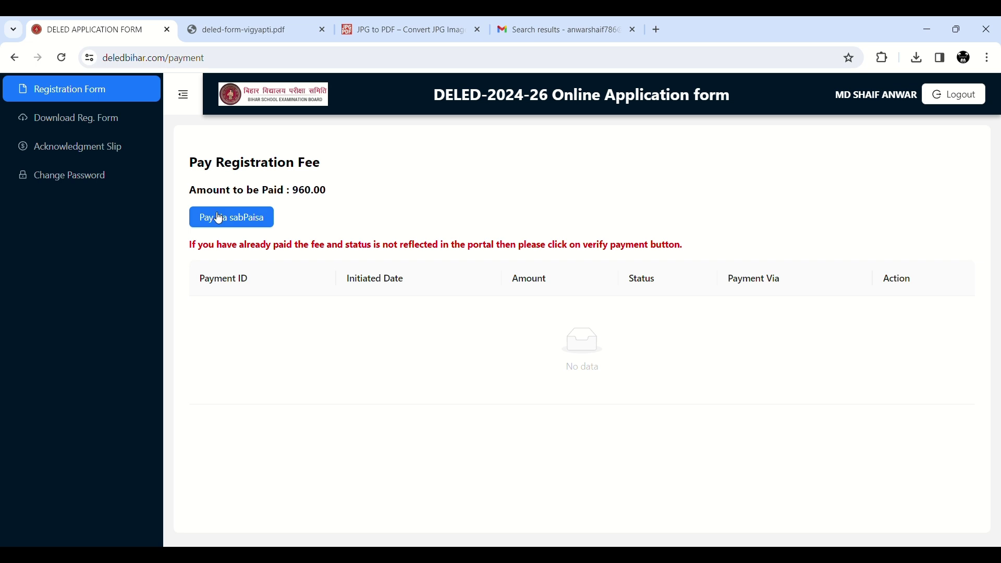